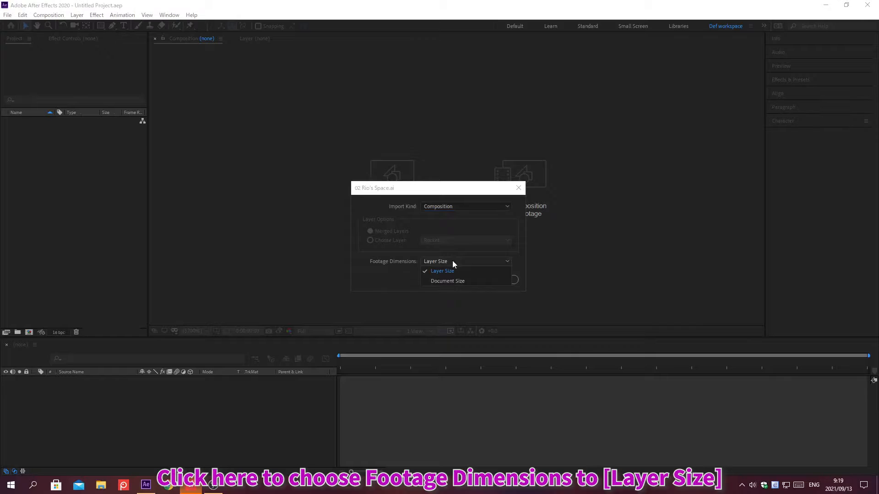
Step: Import 02 Rio's Space.ai as a composition with Layer Size footage dimensions and open the imported composition
{"action": "left_click", "coordinate": [453, 271]}
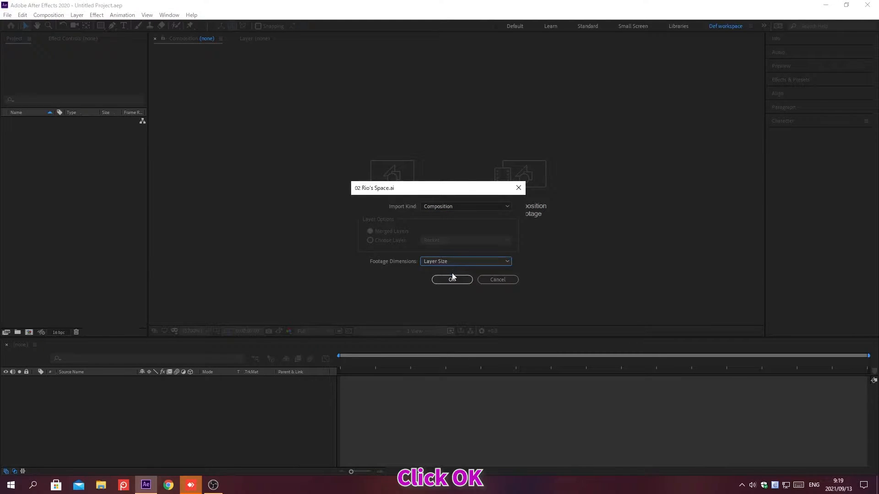
{"action": "left_click", "coordinate": [452, 280]}
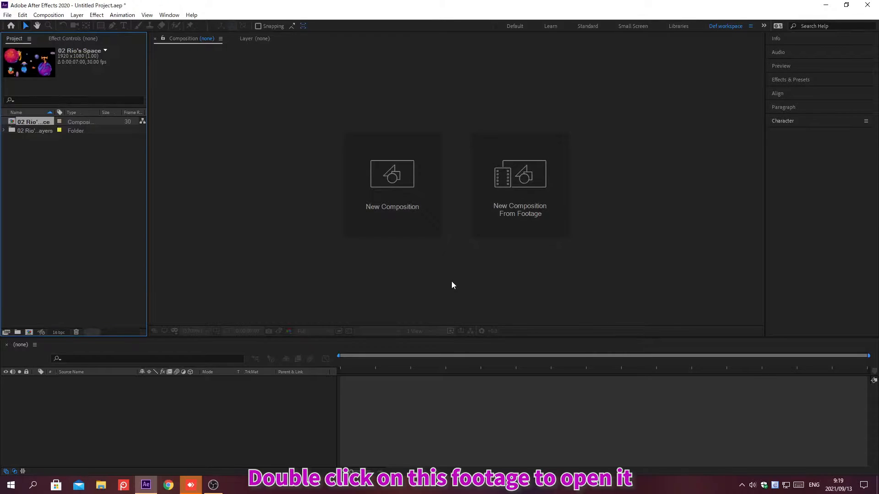
{"action": "double_click", "coordinate": [30, 122]}
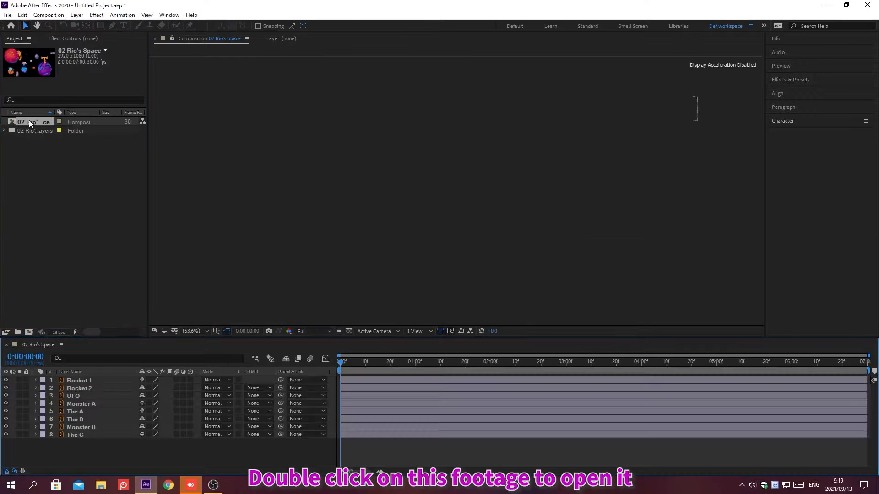
Step: Make Rocket 1, Rocket 2 and UFO 3D layers and show their Position, Orientation and Rotation properties
{"action": "left_click", "coordinate": [192, 380]}
{"action": "left_click", "coordinate": [191, 388]}
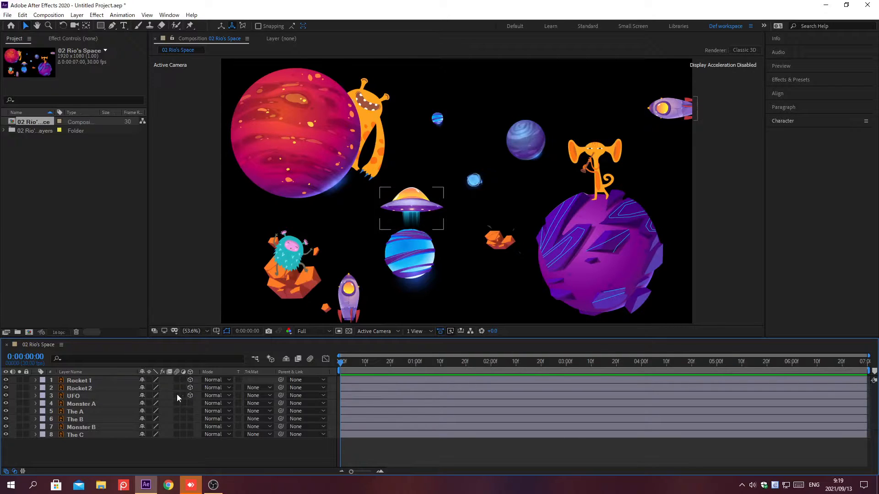
{"action": "left_click", "coordinate": [77, 380]}
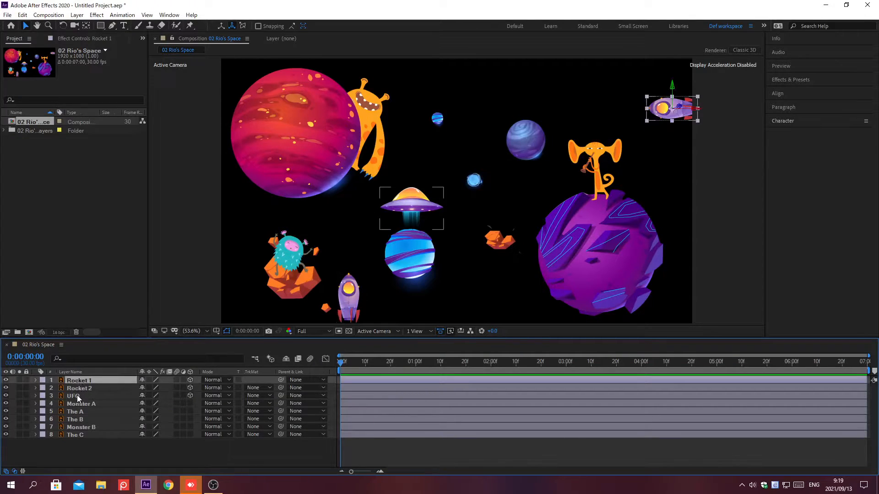
{"action": "left_click", "coordinate": [77, 395], "text": "shift"}
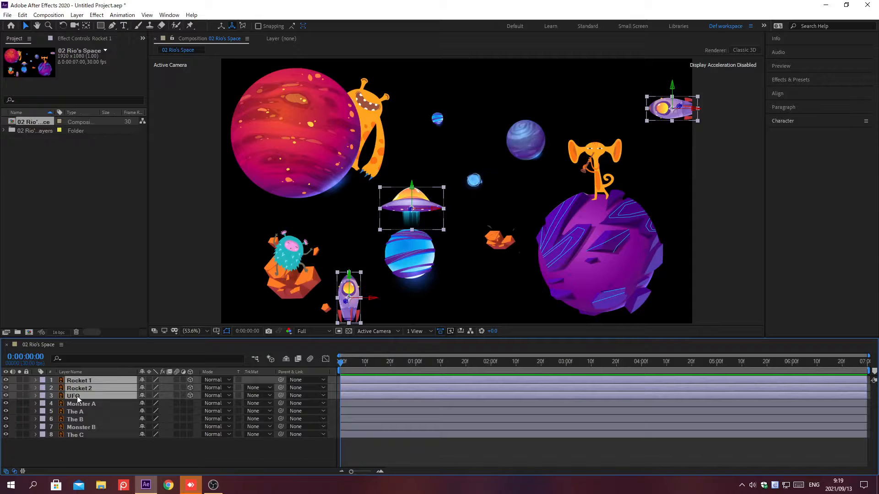
{"action": "key", "text": "r"}
{"action": "key", "text": "shift+p"}
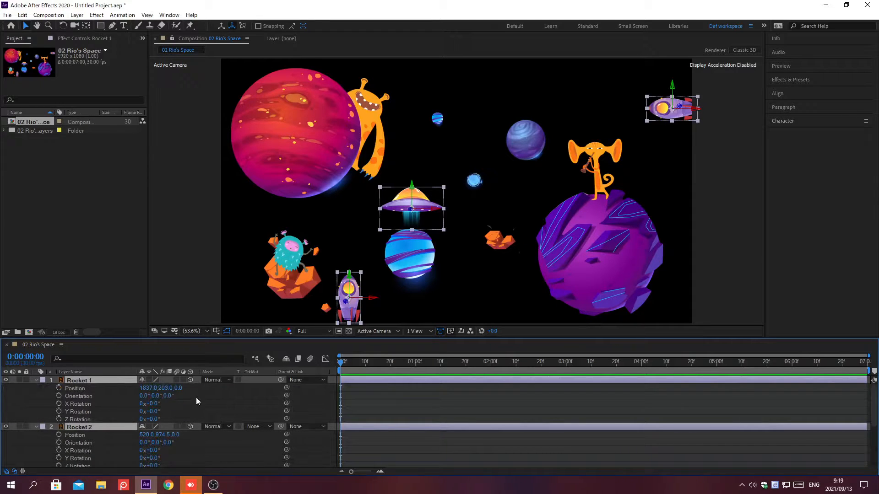
{"action": "key", "text": "F2"}
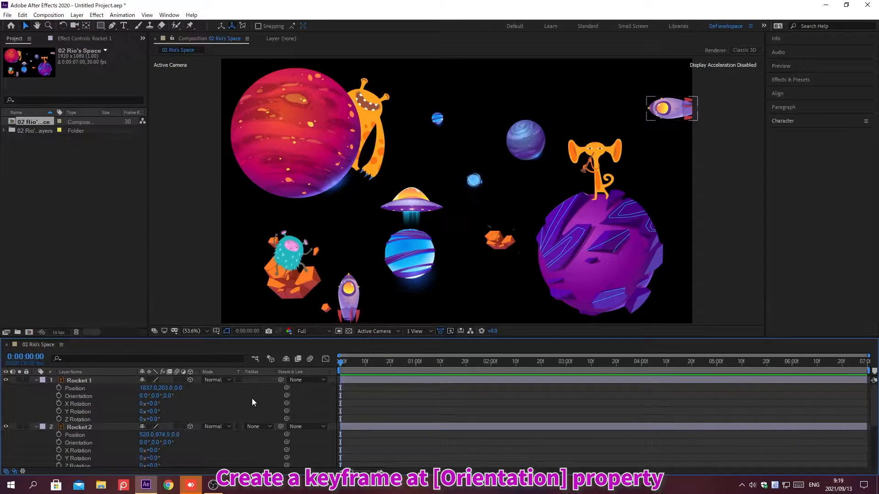
Step: Add Orientation and Position keyframes to Rocket 1 at time 0, with X position 1800 and Y position 250
{"action": "left_click", "coordinate": [58, 396]}
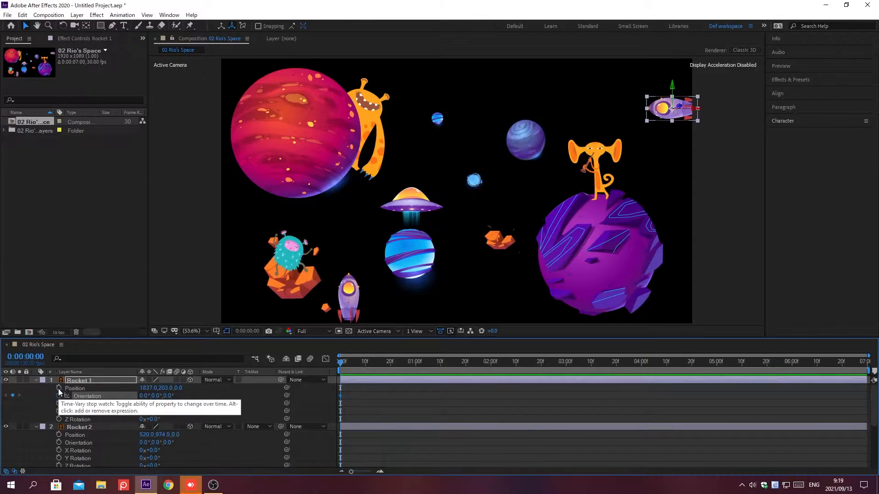
{"action": "left_click", "coordinate": [59, 389]}
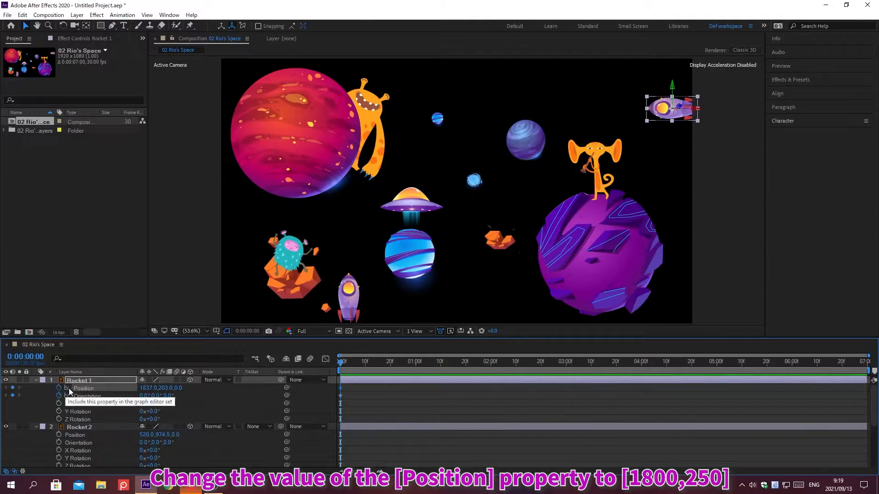
{"action": "left_click", "coordinate": [144, 388]}
{"action": "type", "text": "1800"}
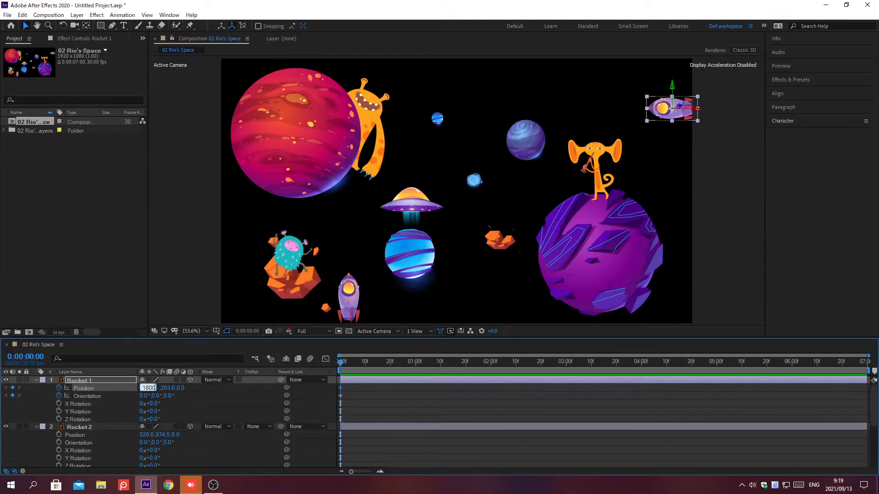
{"action": "key", "text": "Tab"}
{"action": "type", "text": "250"}
{"action": "key", "text": "Return"}
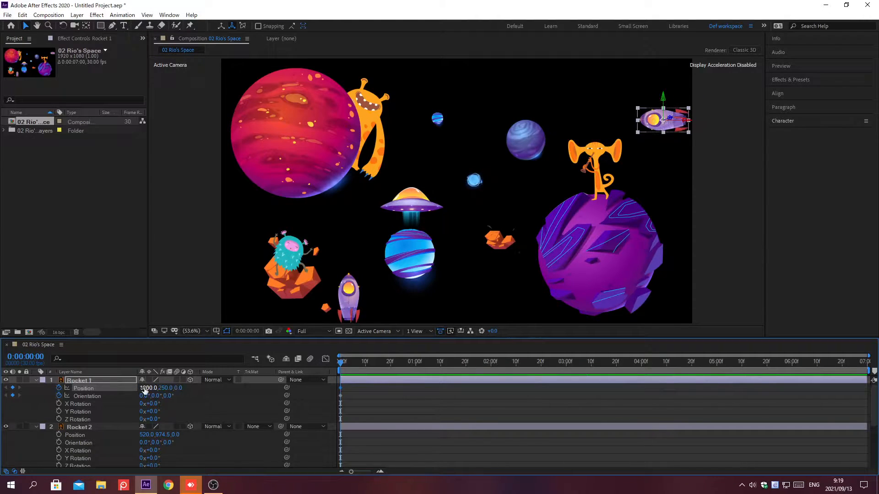
Step: Go to 0;00;01;10 and set Rocket 1's Z orientation to 10°
{"action": "key", "text": "alt+shift+j"}
{"action": "type", "text": "0"}
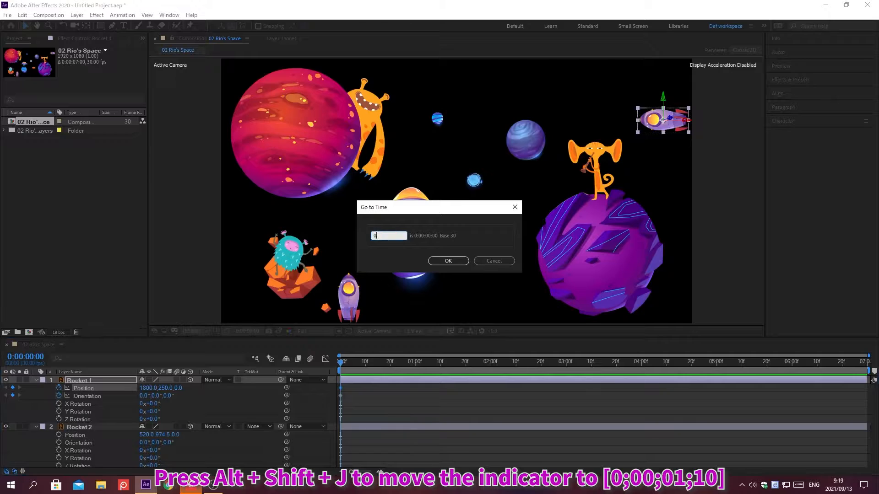
{"action": "type", "text": ";00;01;10"}
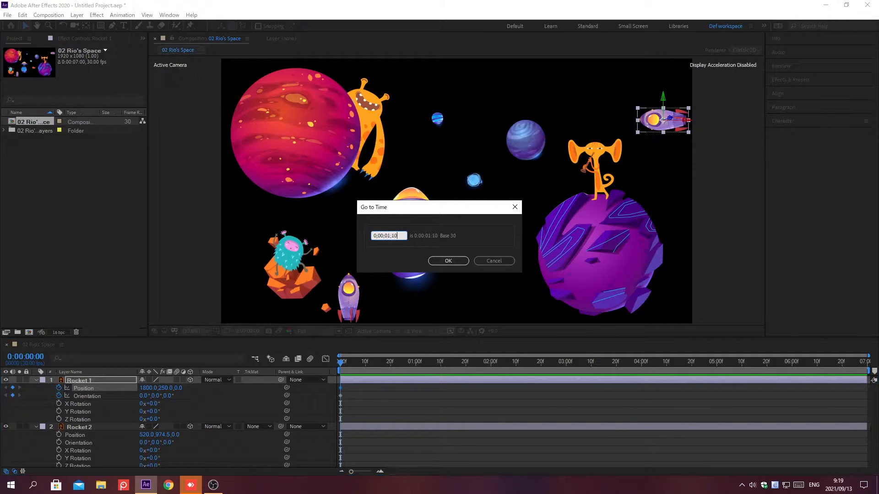
{"action": "key", "text": "Return"}
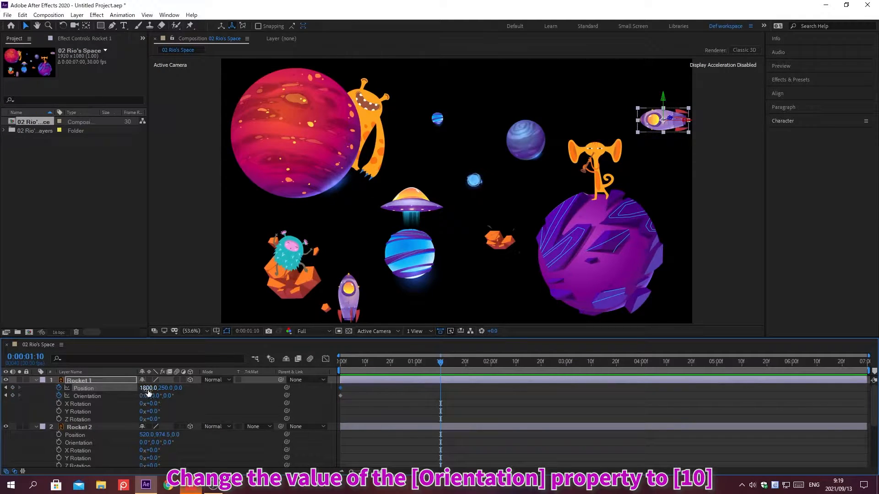
{"action": "left_click", "coordinate": [168, 396]}
{"action": "type", "text": "10"}
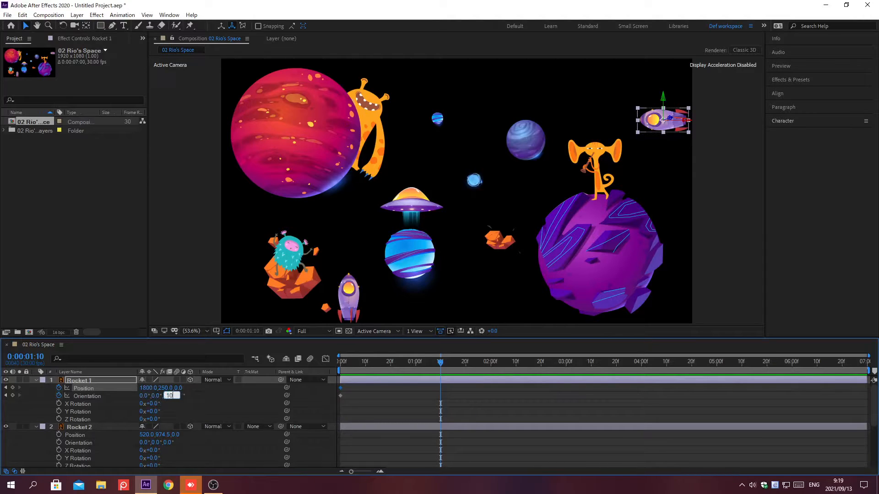
{"action": "key", "text": "Return"}
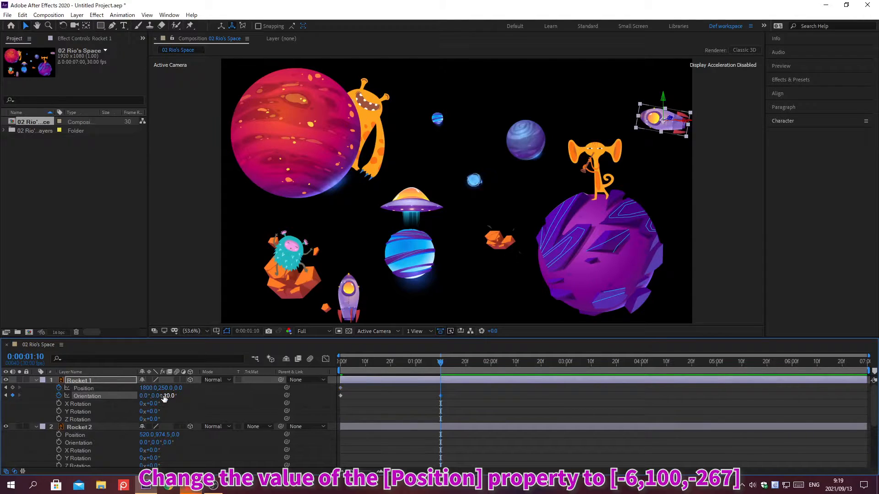
Step: Set Rocket 1's position to -6, 100, -267 at the current time and collapse its properties
{"action": "left_click", "coordinate": [147, 388]}
{"action": "type", "text": "-6"}
{"action": "key", "text": "Tab"}
{"action": "type", "text": "100"}
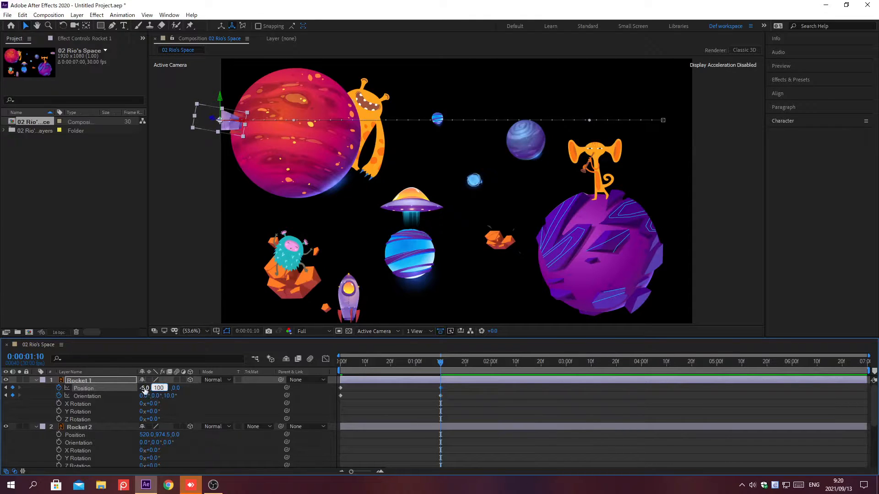
{"action": "key", "text": "Tab"}
{"action": "type", "text": "-267"}
{"action": "key", "text": "Return"}
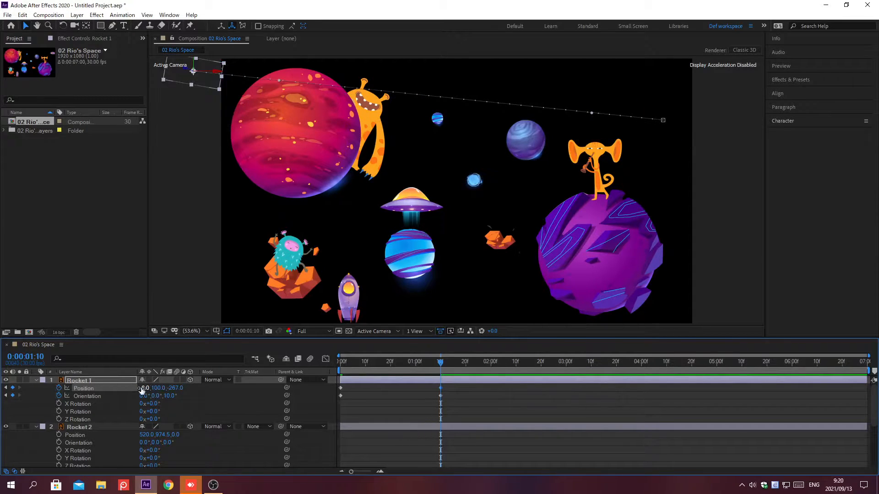
{"action": "left_click", "coordinate": [37, 380]}
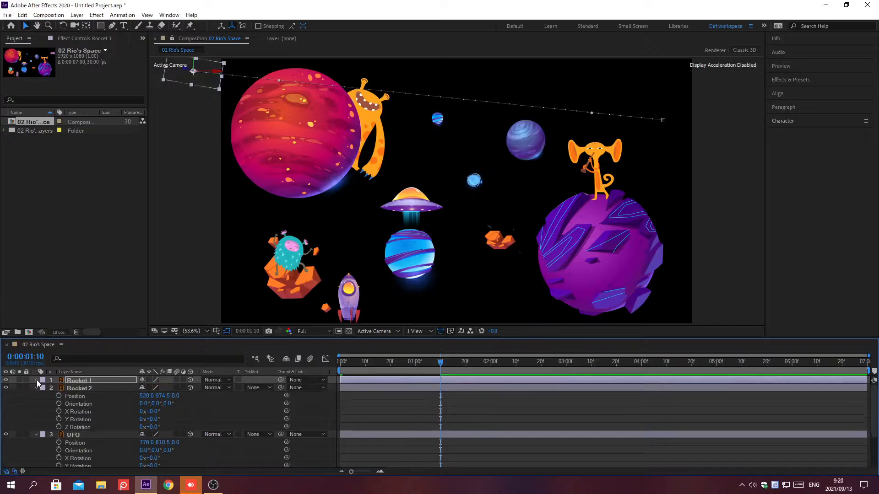
Step: Go to 0;00;00;20 and add Orientation and Position keyframes to Rocket 2
{"action": "key", "text": "alt+shift+j"}
{"action": "type", "text": "0;00;00;20"}
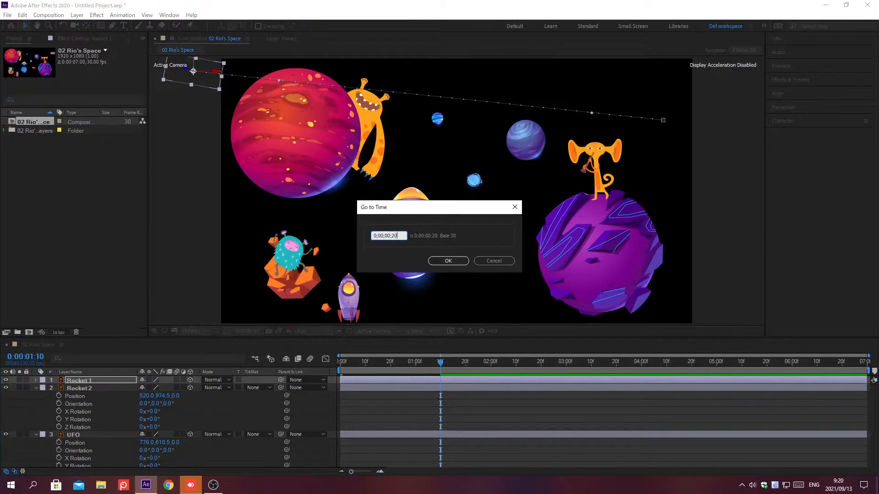
{"action": "key", "text": "Return"}
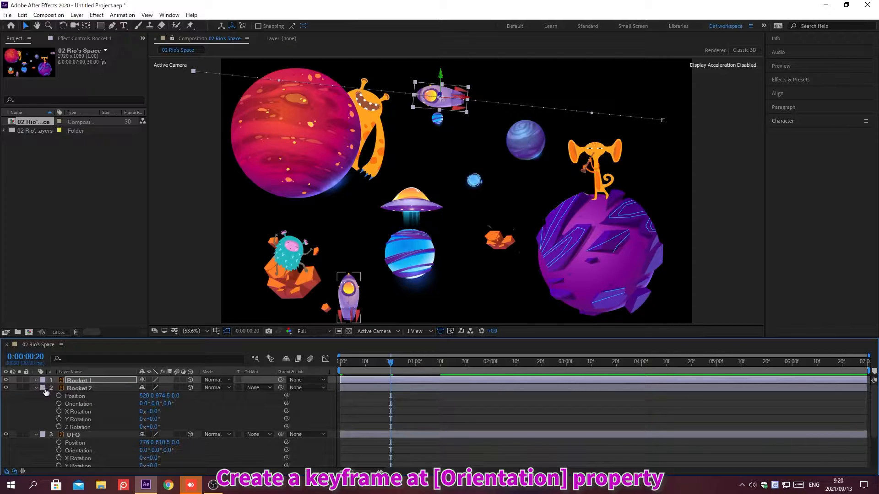
{"action": "left_click", "coordinate": [58, 404]}
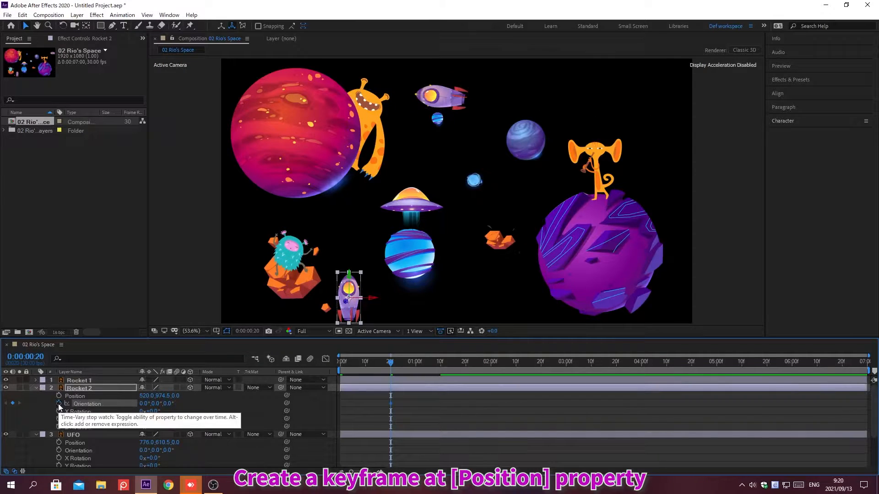
{"action": "left_click", "coordinate": [58, 395]}
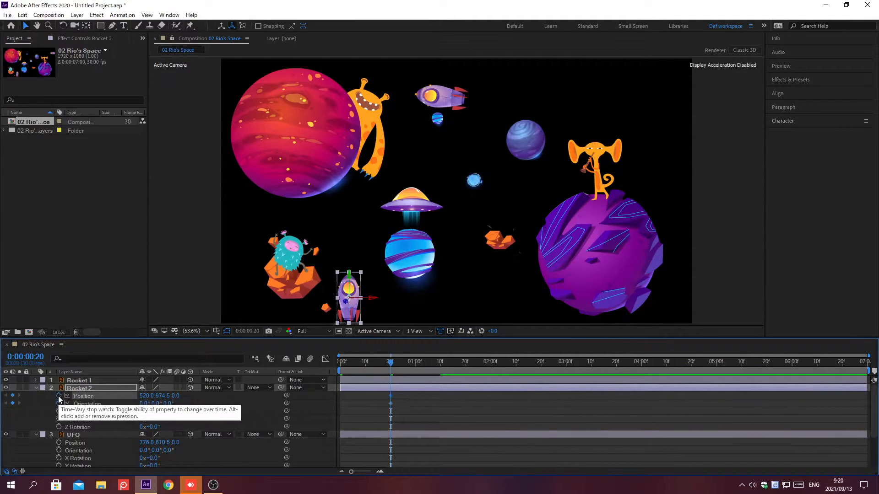
{"action": "left_click", "coordinate": [155, 450]}
Step: Go to 0;00;01;10 and set Rocket 2's Z orientation to 40°
{"action": "key", "text": "alt+shift+j"}
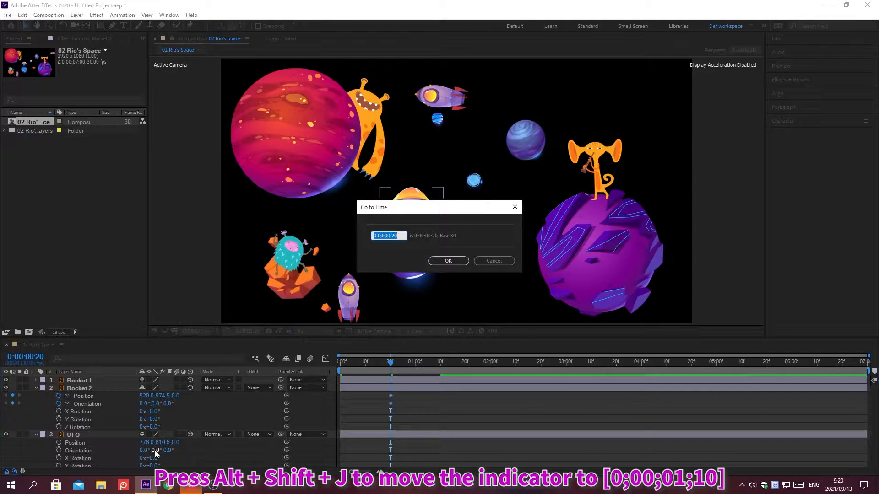
{"action": "type", "text": "0;00;01;10"}
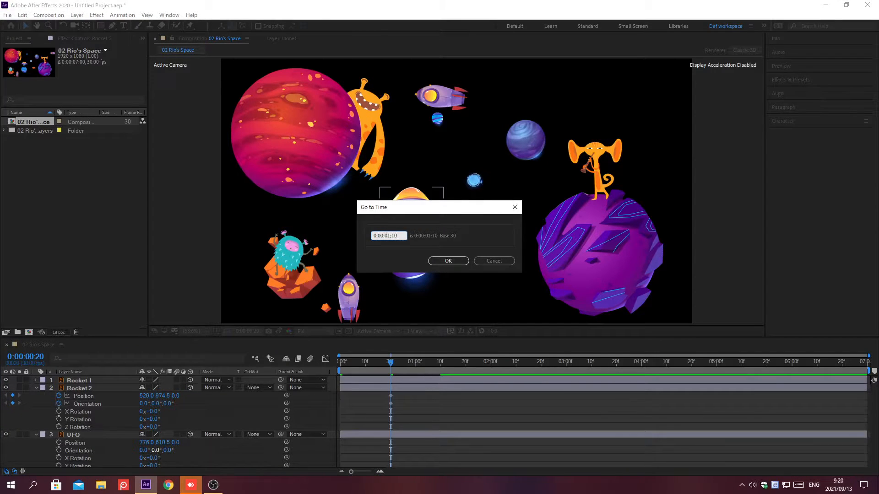
{"action": "key", "text": "Return"}
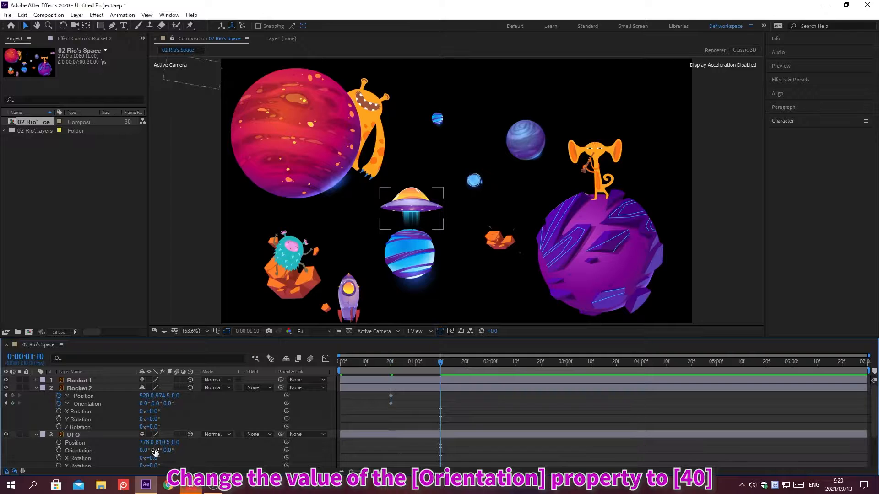
{"action": "left_click", "coordinate": [170, 403]}
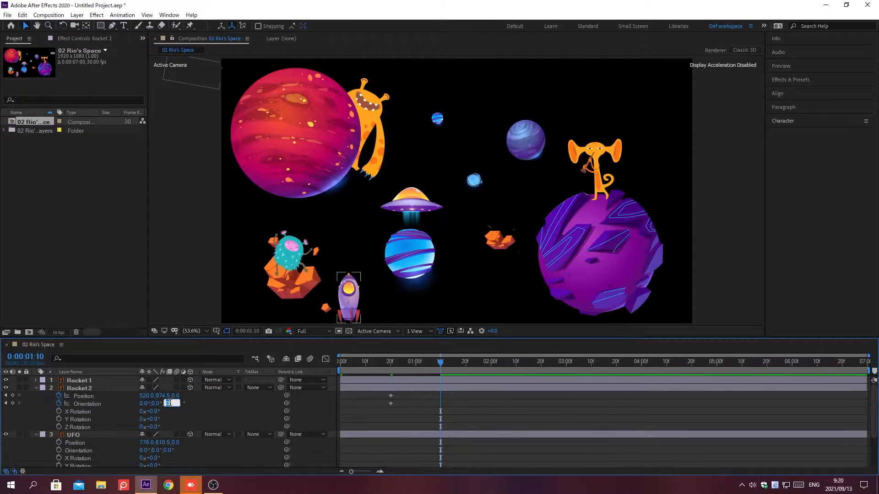
{"action": "type", "text": "40"}
{"action": "key", "text": "Return"}
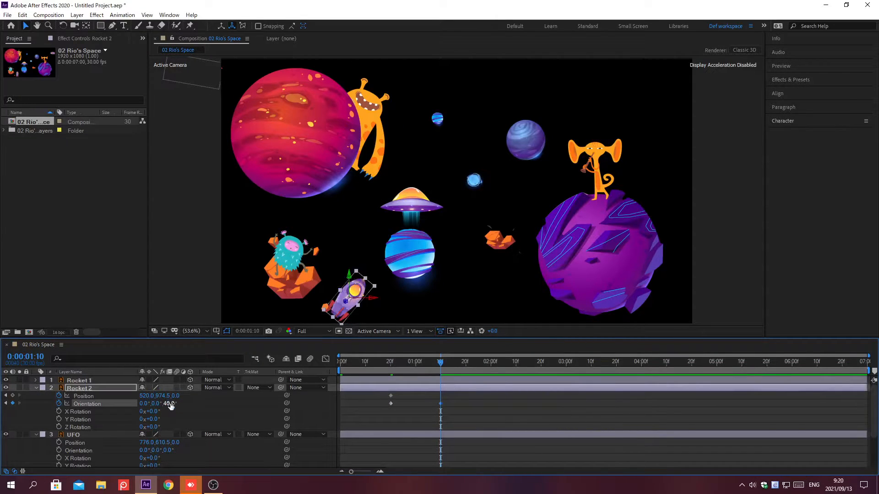
Step: Set Rocket 2's position to 990, 660, 2200 at the current time
{"action": "left_click", "coordinate": [146, 395]}
{"action": "type", "text": "990"}
{"action": "key", "text": "Tab"}
{"action": "type", "text": "660"}
{"action": "key", "text": "Tab"}
{"action": "type", "text": "2200"}
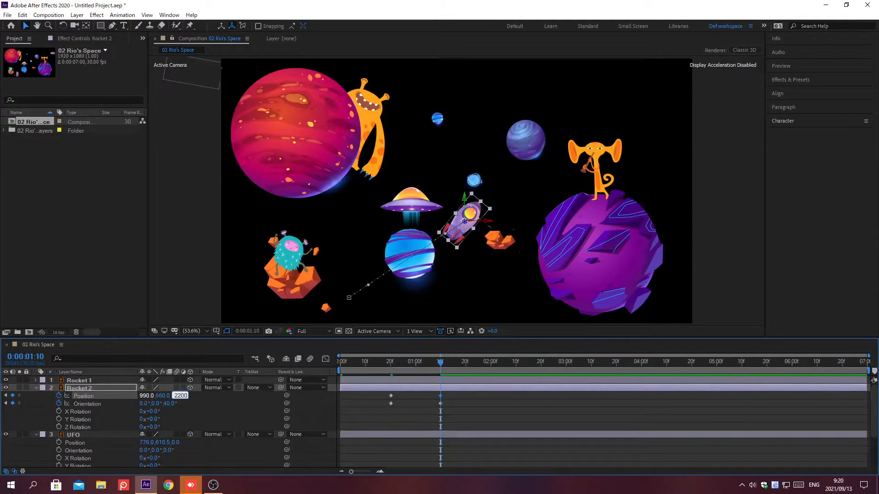
{"action": "key", "text": "Return"}
Step: Go to 0;00;02;00 and set Rocket 2's Z orientation to 45°
{"action": "key", "text": "alt+shift+j"}
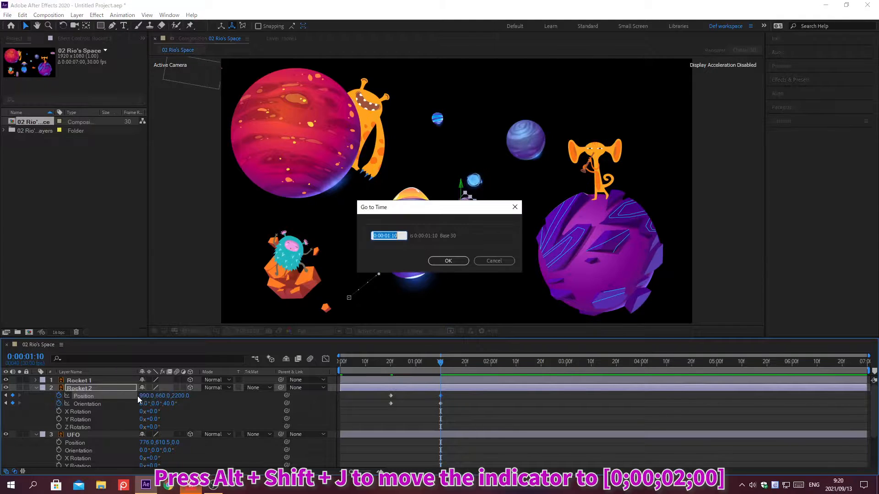
{"action": "type", "text": "0;00;02;00"}
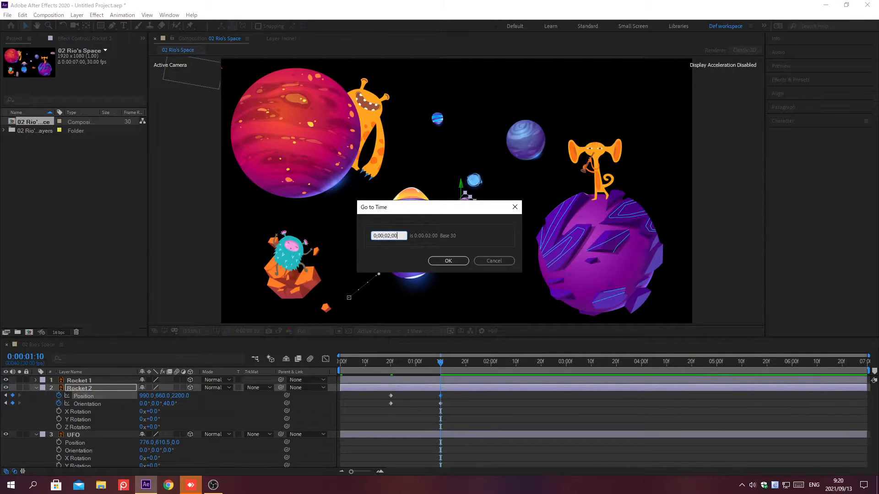
{"action": "key", "text": "Return"}
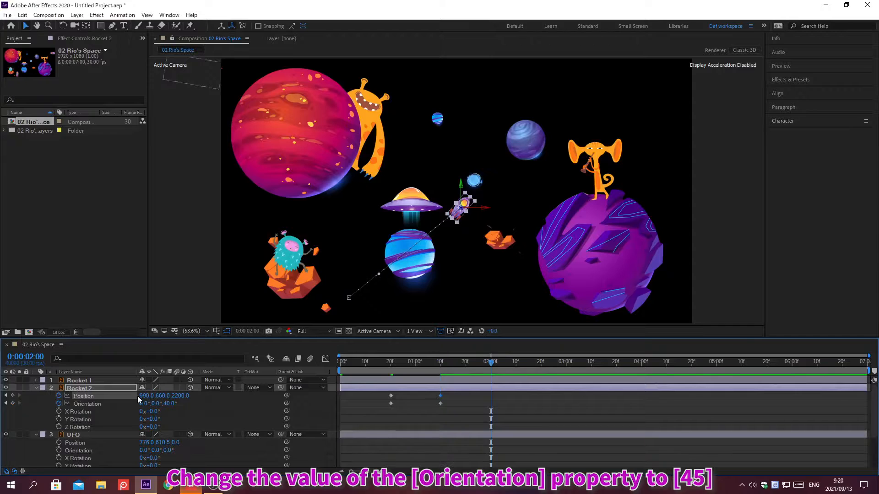
{"action": "left_click", "coordinate": [169, 403]}
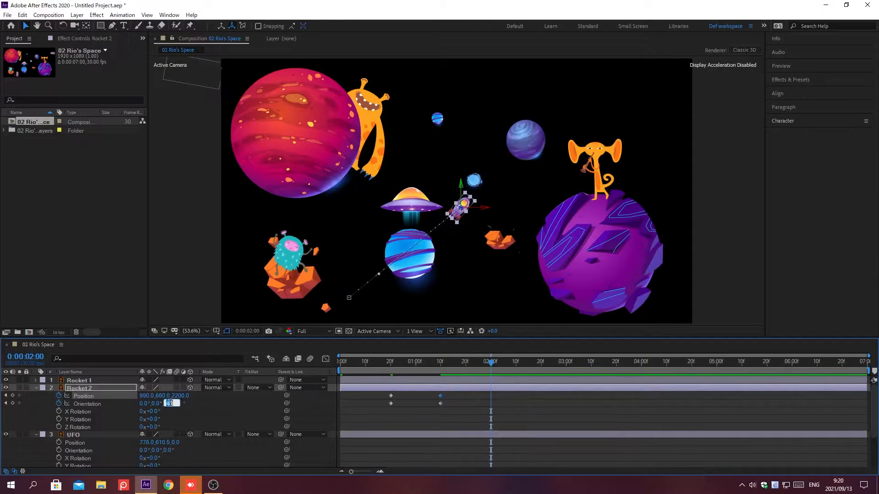
{"action": "type", "text": "45"}
{"action": "key", "text": "Return"}
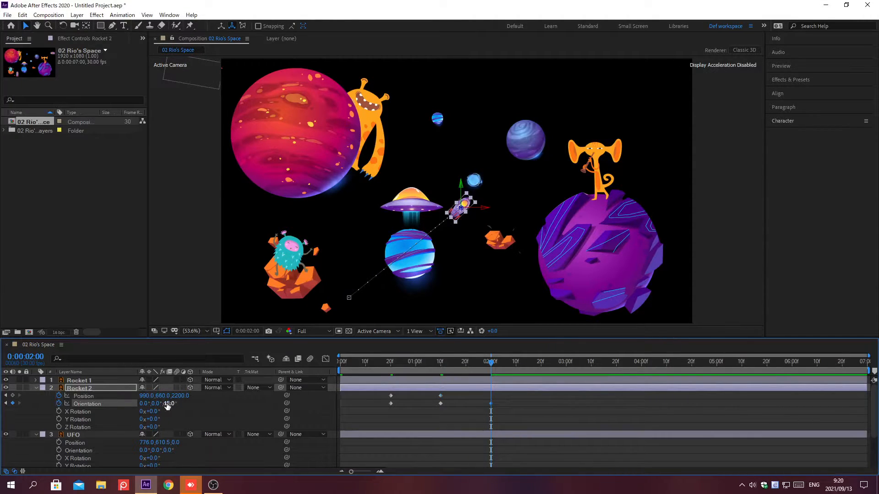
Step: Set Rocket 2's position to 2390, -905, 4000 at the current time and collapse its properties
{"action": "left_click", "coordinate": [144, 396]}
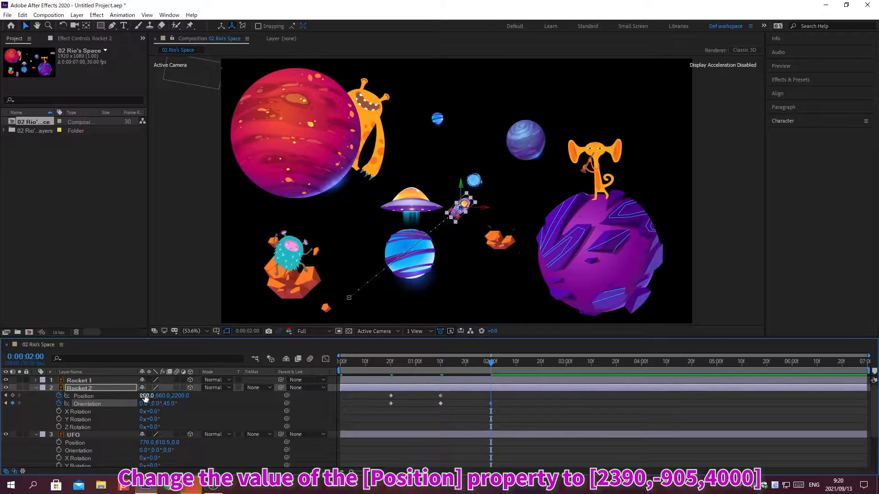
{"action": "type", "text": "2390"}
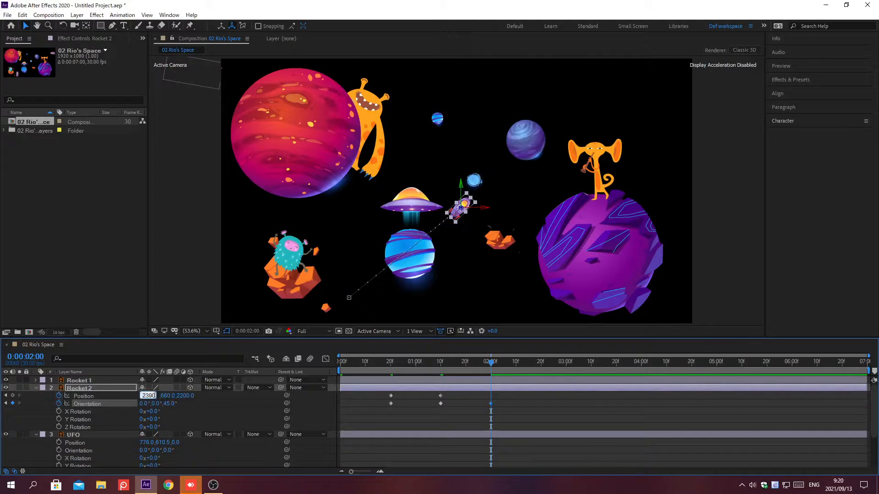
{"action": "key", "text": "Tab"}
{"action": "type", "text": "-905"}
{"action": "key", "text": "Tab"}
{"action": "type", "text": "4000"}
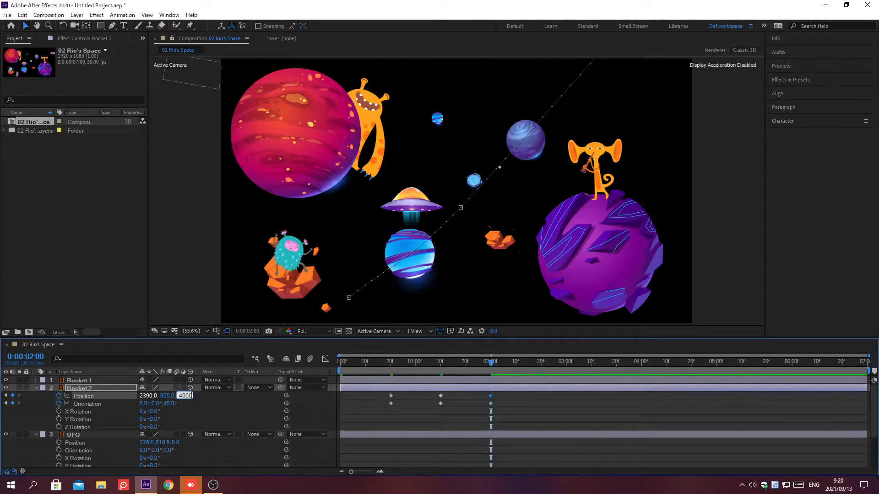
{"action": "key", "text": "Return"}
{"action": "left_click", "coordinate": [36, 388]}
Step: Go to 0;00;02;00 and add a Position keyframe to the UFO layer
{"action": "key", "text": "alt+shift+j"}
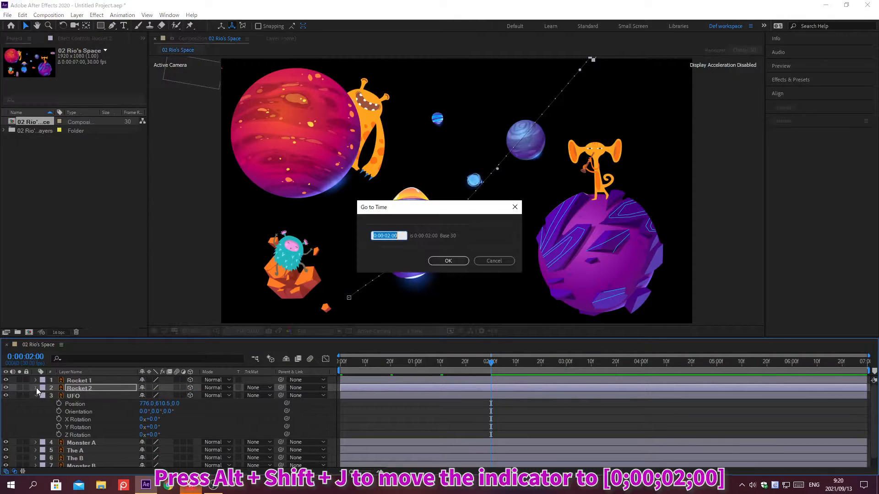
{"action": "type", "text": "0;00;02;0"}
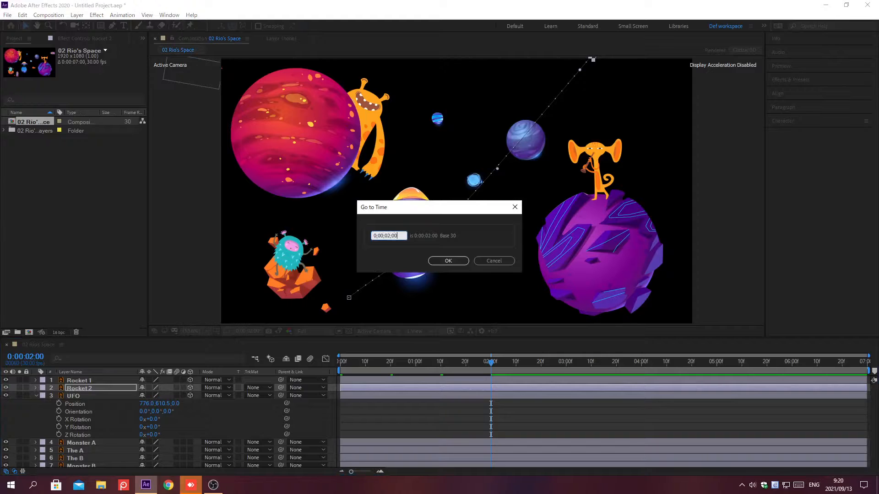
{"action": "key", "text": "Return"}
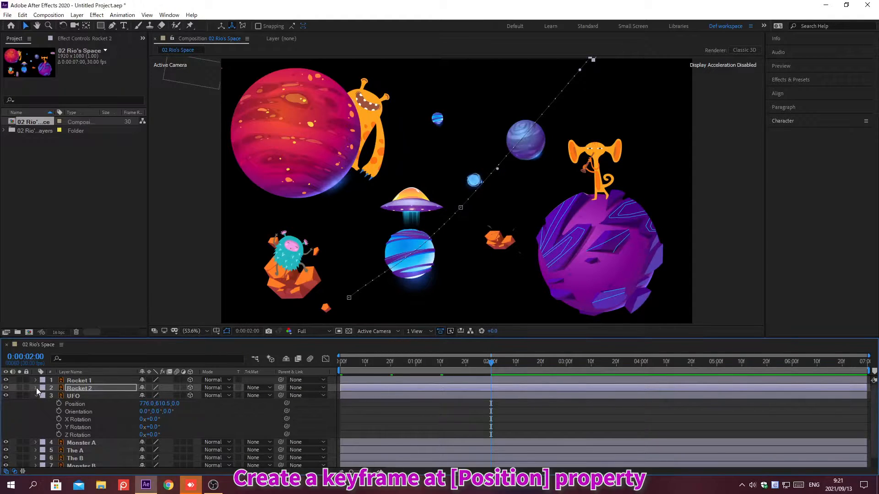
{"action": "left_click", "coordinate": [59, 404]}
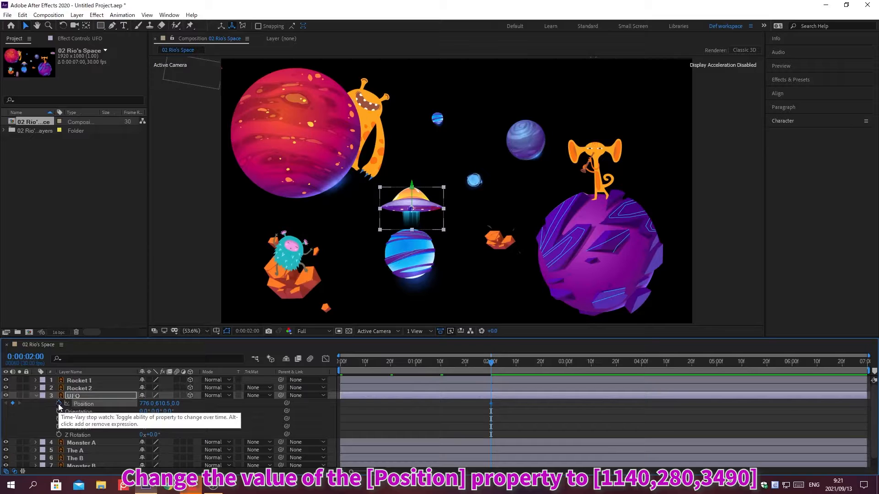
Step: Set the UFO's position to 1140, 280, 3490 at the current time
{"action": "left_click", "coordinate": [145, 403]}
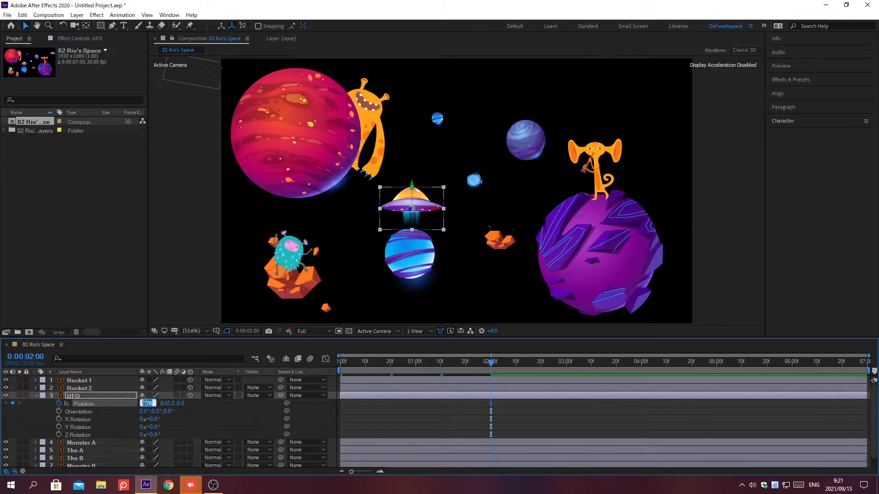
{"action": "type", "text": "1140"}
{"action": "key", "text": "Tab"}
{"action": "key", "text": "Tab"}
{"action": "type", "text": "3"}
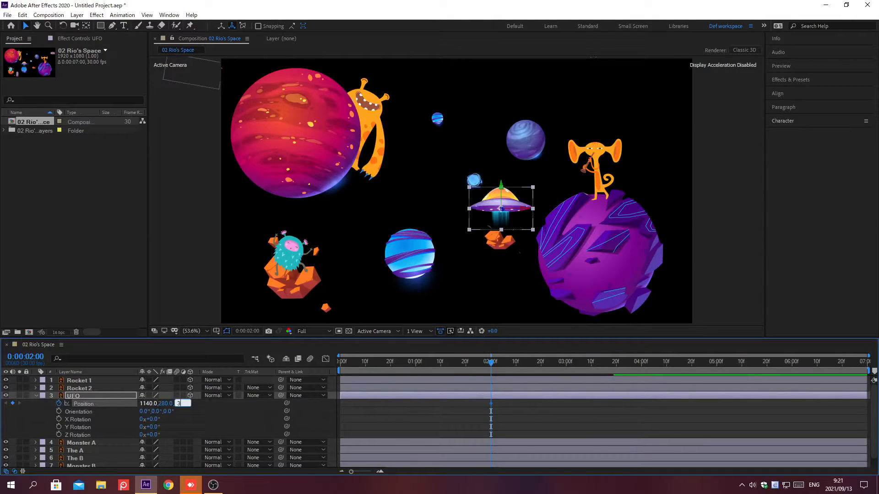
{"action": "type", "text": "490"}
{"action": "key", "text": "Return"}
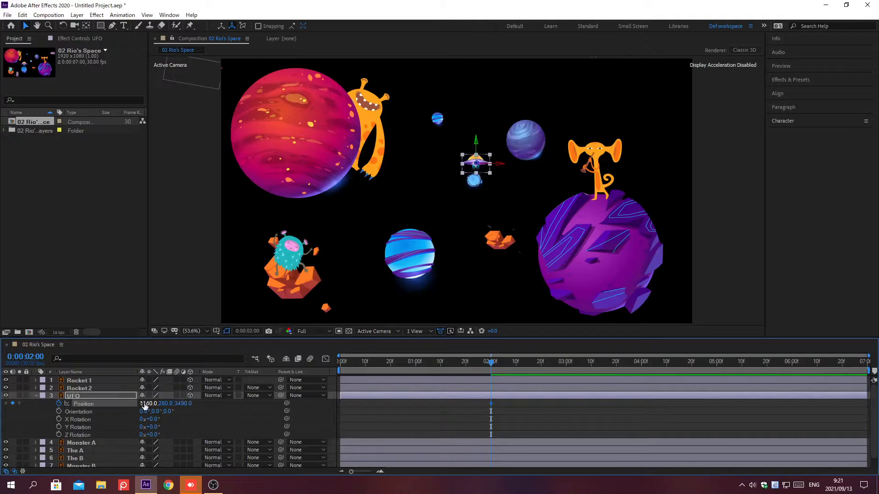
Step: Go to 0;00;02;10 and set the UFO's position to 788, 550, -100
{"action": "key", "text": "alt+shift+j"}
{"action": "type", "text": "0;00"}
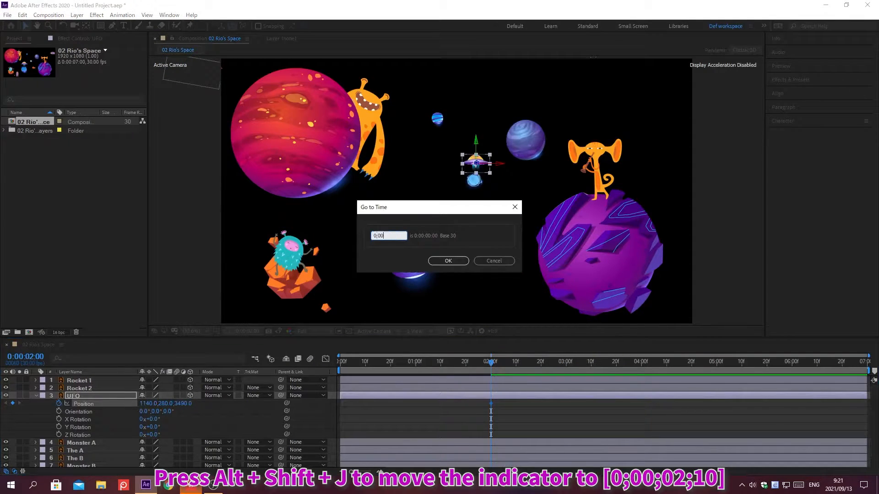
{"action": "type", "text": ";02;10"}
{"action": "key", "text": "Return"}
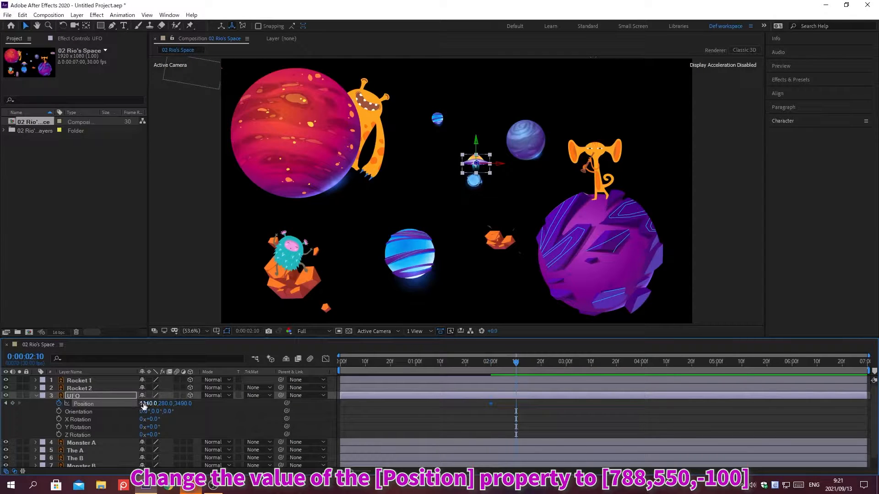
{"action": "left_click", "coordinate": [143, 404]}
{"action": "type", "text": "788"}
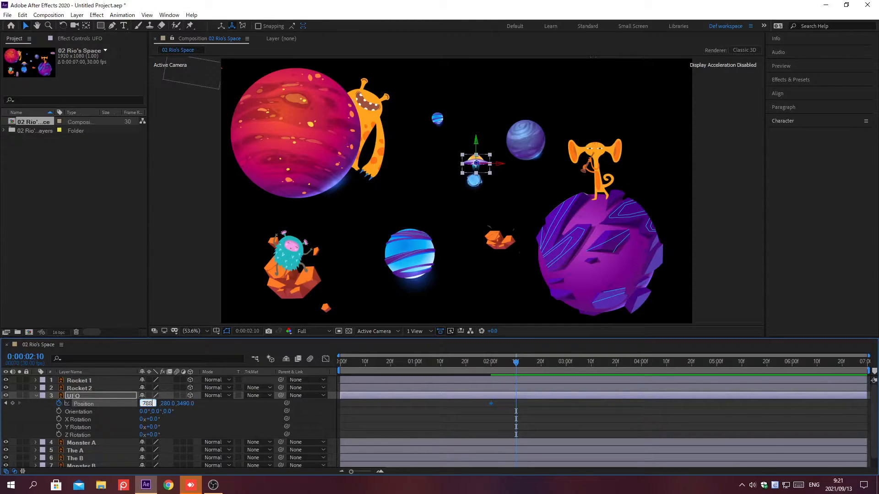
{"action": "key", "text": "Tab"}
{"action": "type", "text": "550"}
{"action": "key", "text": "Tab"}
{"action": "type", "text": "-100"}
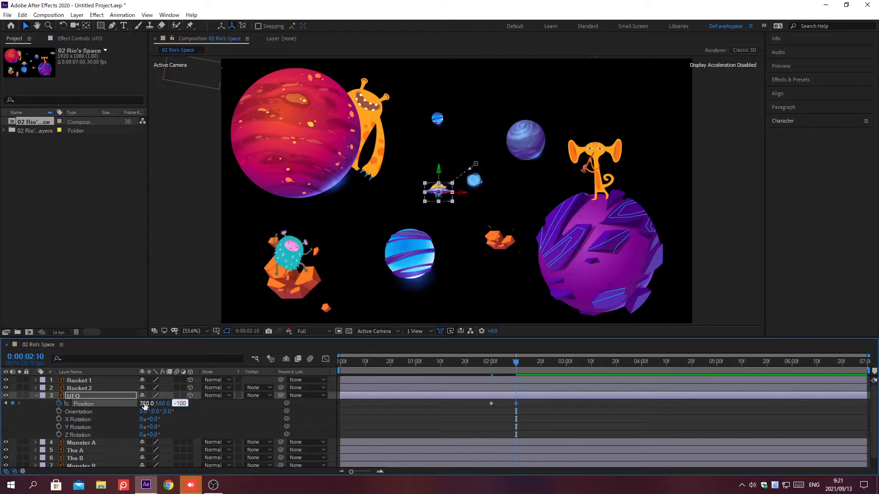
{"action": "key", "text": "Return"}
Step: Go to 0;00;02;20 and set the UFO's position to 570, 790, -300
{"action": "key", "text": "alt+shift+j"}
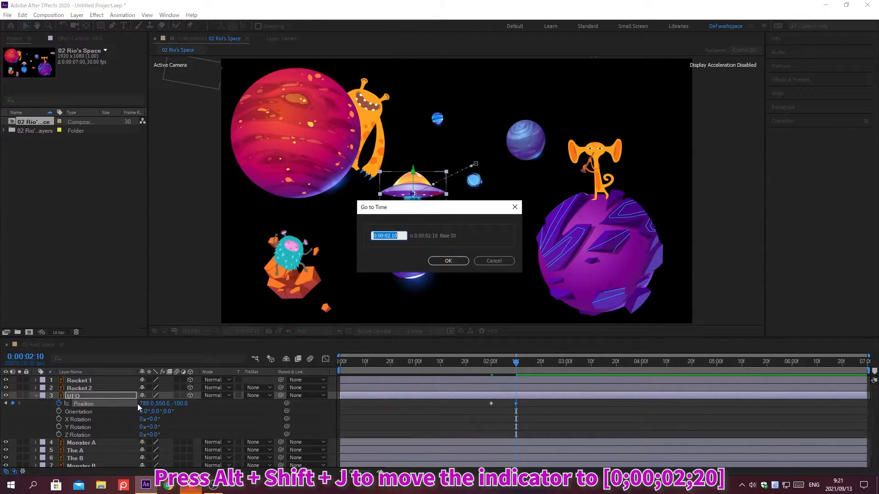
{"action": "type", "text": "0;00;02;20"}
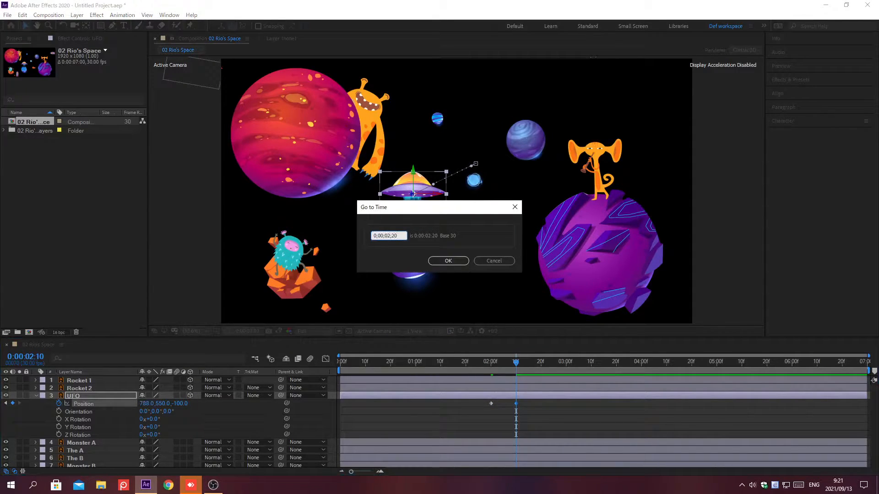
{"action": "key", "text": "Return"}
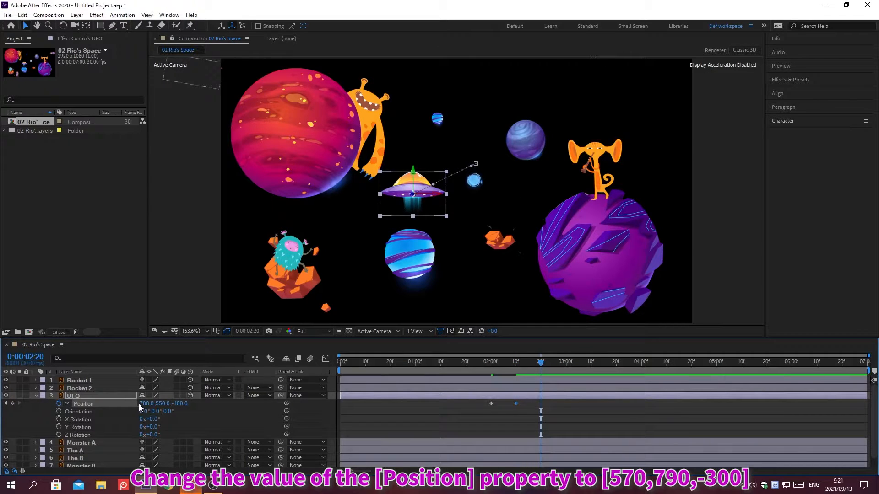
{"action": "left_click", "coordinate": [138, 403]}
{"action": "type", "text": "570"}
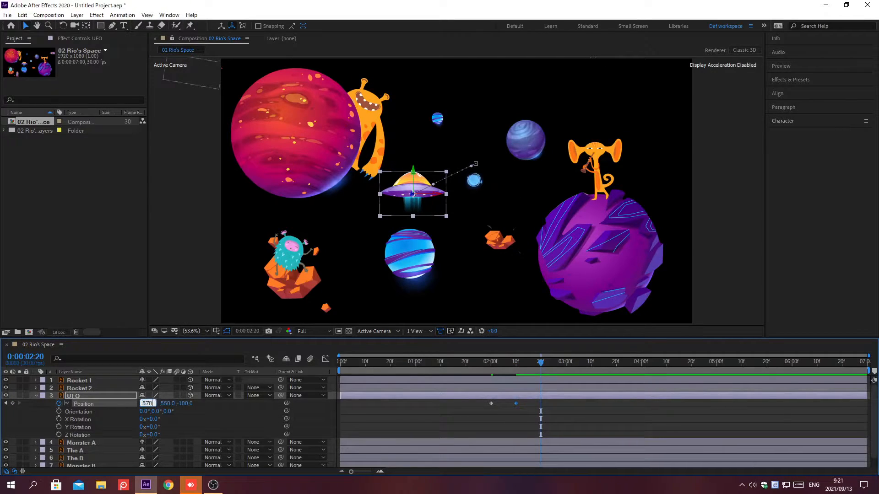
{"action": "key", "text": "Tab"}
{"action": "type", "text": "790"}
{"action": "key", "text": "Tab"}
{"action": "type", "text": "-300"}
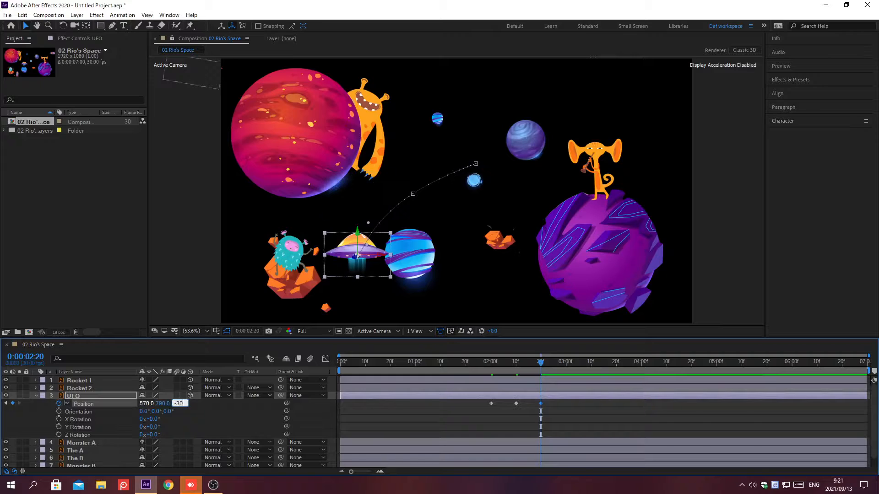
{"action": "key", "text": "Return"}
Step: Go to 0;00;02;30, set the UFO's position to 1050, 803, -1000, and collapse the layer's properties
{"action": "key", "text": "alt+shift+j"}
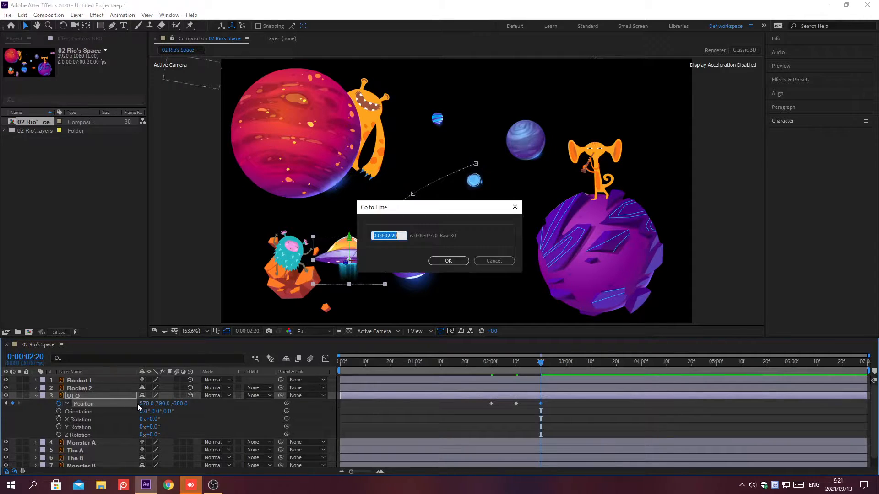
{"action": "type", "text": "0;00;02;30"}
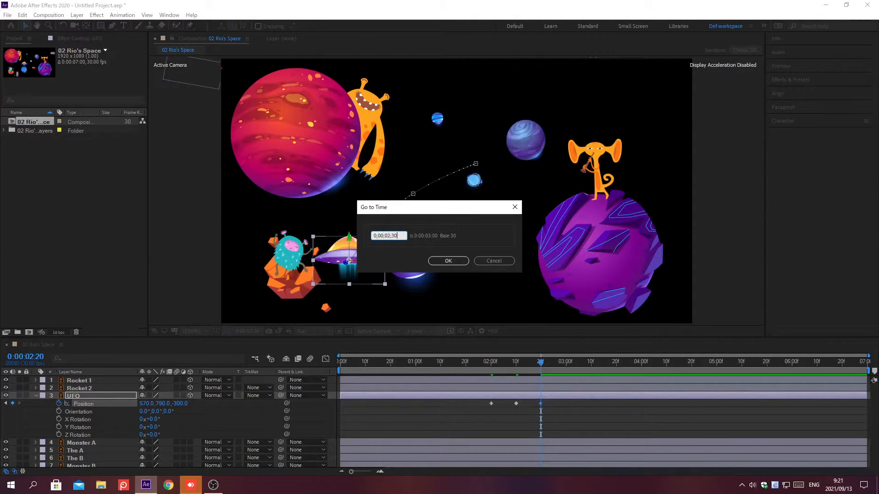
{"action": "key", "text": "Return"}
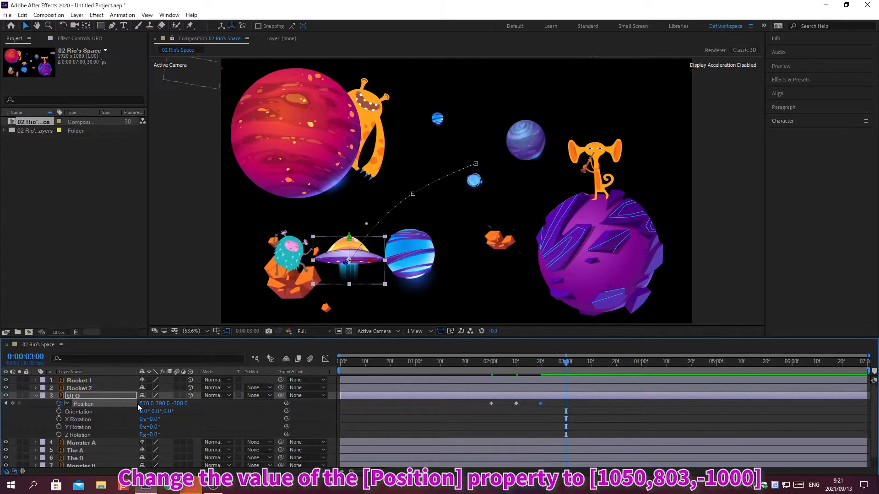
{"action": "left_click", "coordinate": [139, 404]}
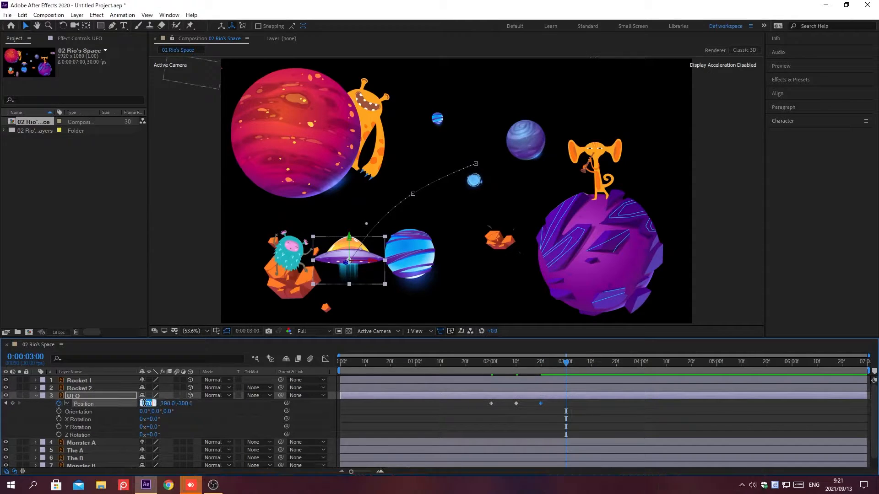
{"action": "type", "text": "1050"}
{"action": "key", "text": "Tab"}
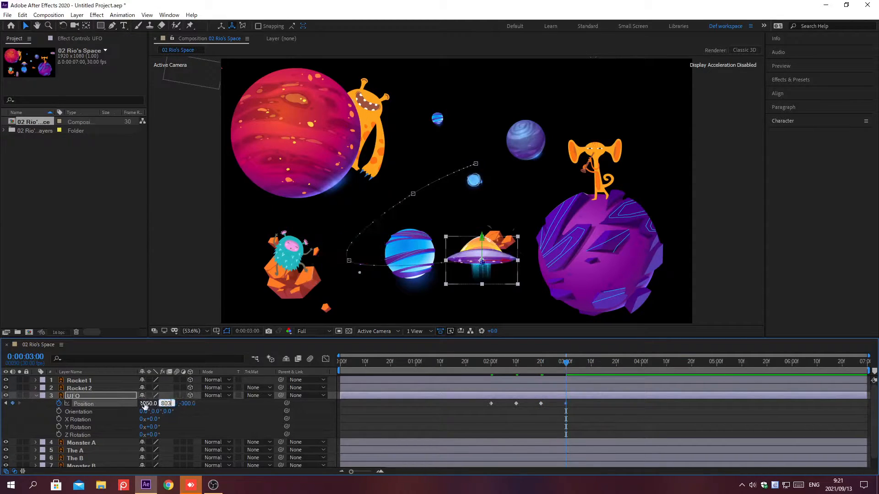
{"action": "type", "text": "803"}
{"action": "key", "text": "Tab"}
{"action": "type", "text": "-1000"}
{"action": "key", "text": "Return"}
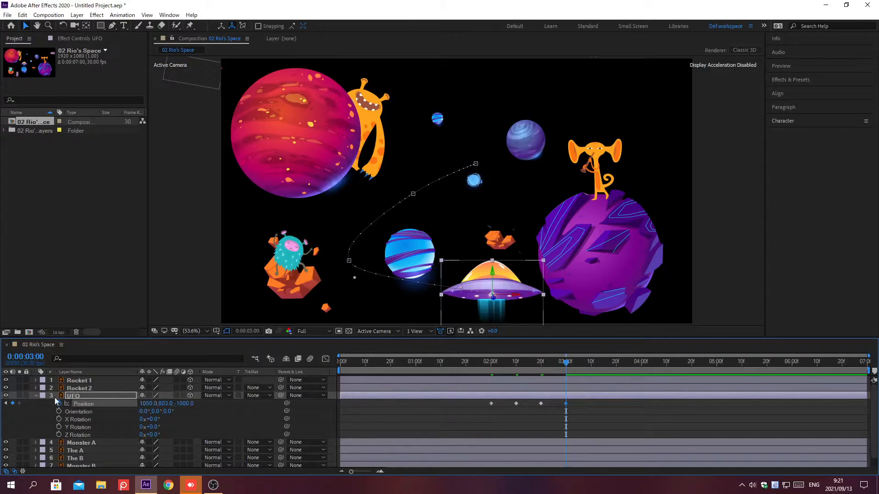
{"action": "left_click", "coordinate": [35, 396]}
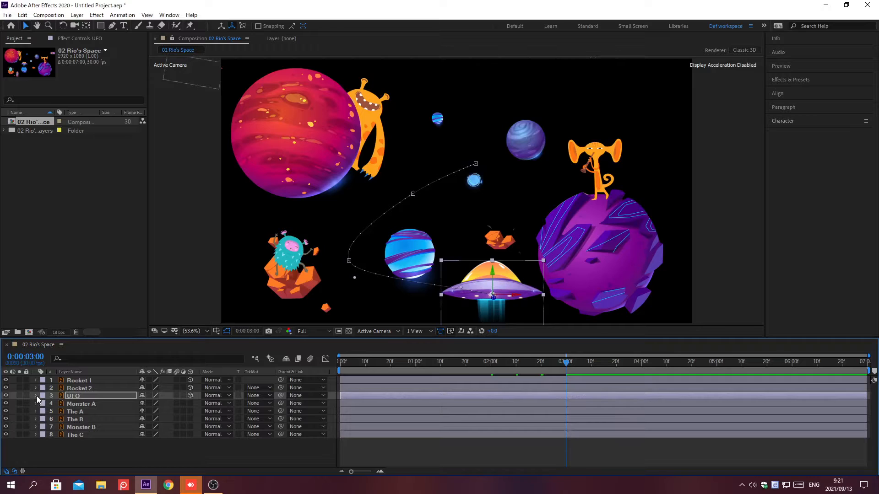
Step: Pre-compose the Rocket 1 layer as "Rocket 1", moving all attributes into the new composition
{"action": "left_click", "coordinate": [113, 380]}
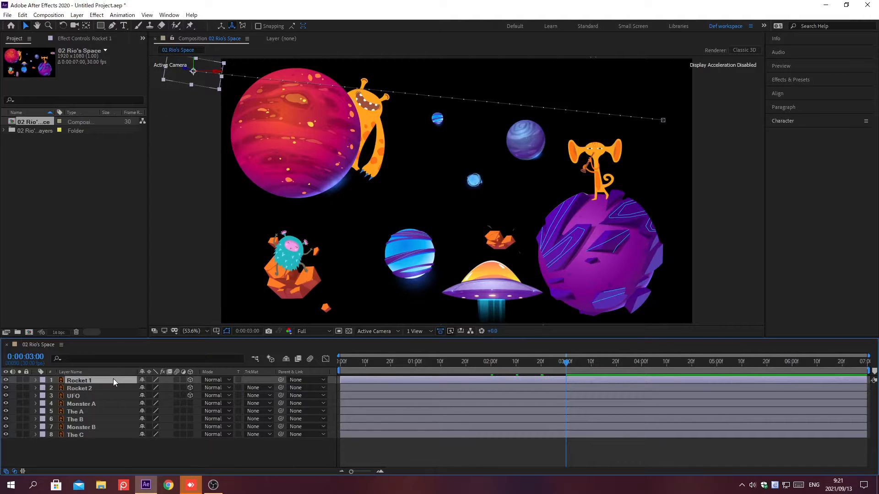
{"action": "key", "text": "ctrl+shift+c"}
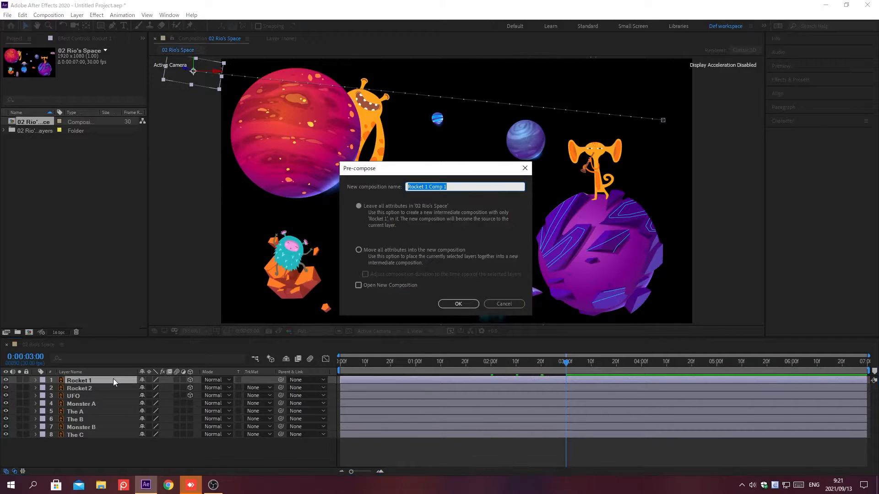
{"action": "type", "text": "Rocket 1"}
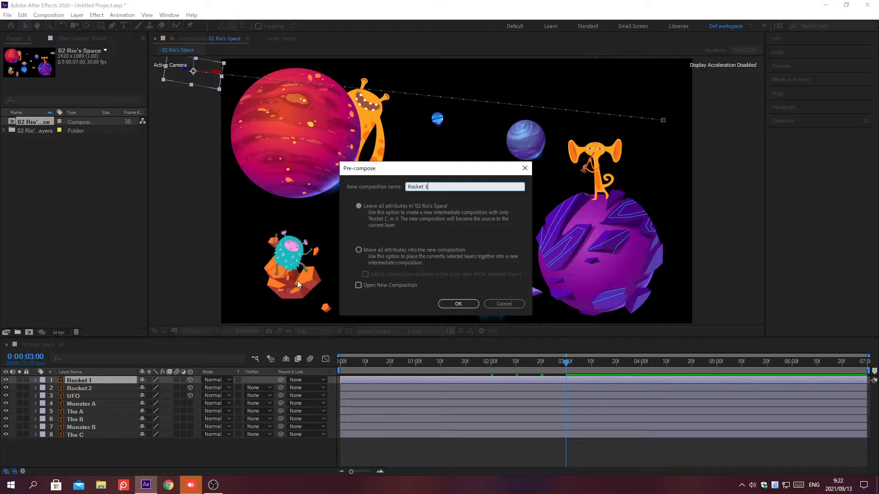
{"action": "left_click", "coordinate": [359, 250]}
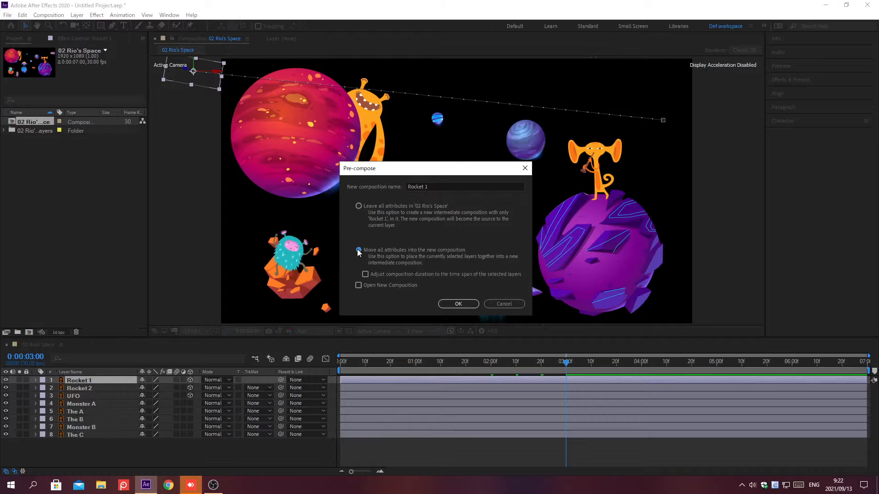
{"action": "left_click", "coordinate": [458, 304]}
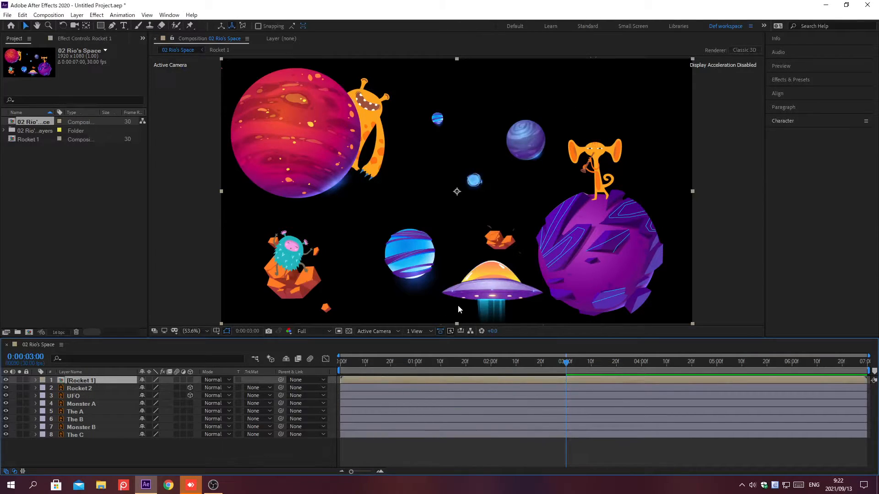
Step: Pre-compose the Rocket 2 layer as "Rocket 2", moving all attributes into the new composition
{"action": "left_click", "coordinate": [114, 387]}
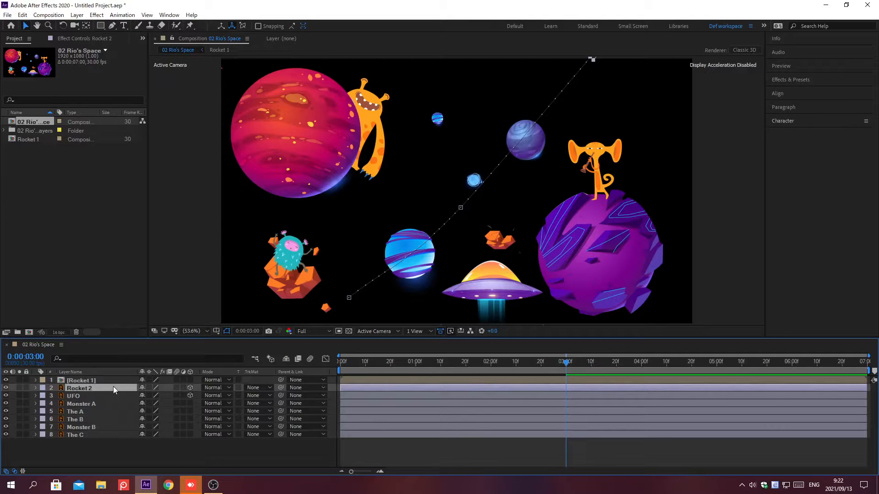
{"action": "key", "text": "ctrl+shift+c"}
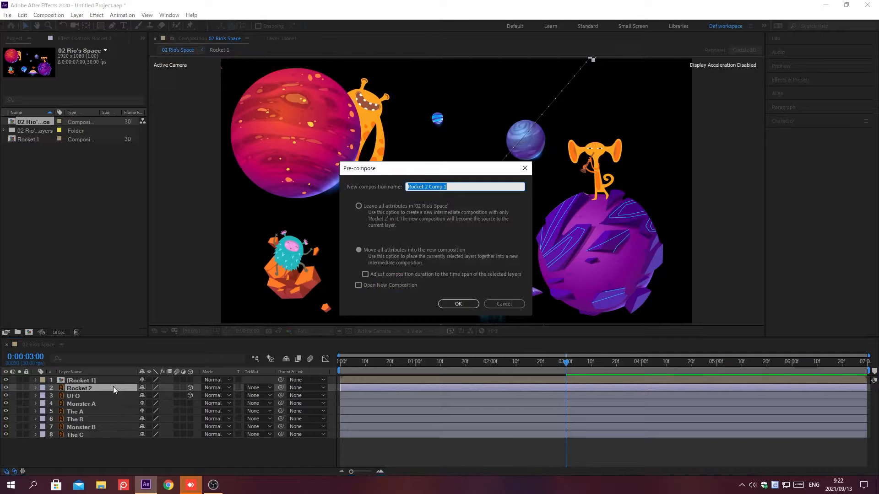
{"action": "type", "text": "Rocket 2"}
{"action": "left_click", "coordinate": [358, 250]}
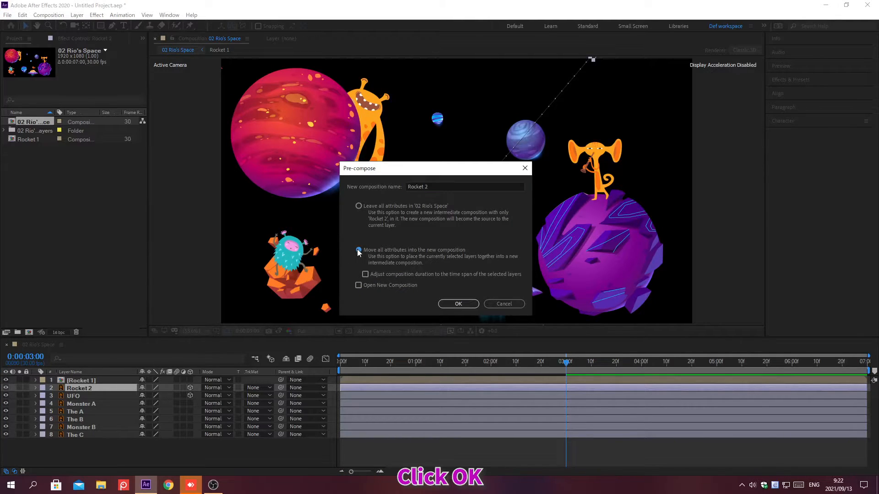
{"action": "left_click", "coordinate": [458, 304]}
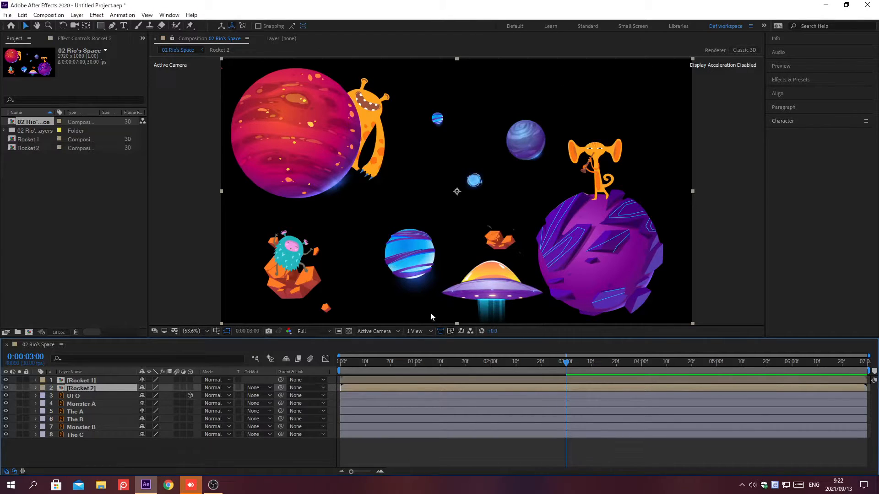
Step: Pre-compose the UFO layer as "UFO", moving all attributes into the new composition
{"action": "left_click", "coordinate": [113, 396]}
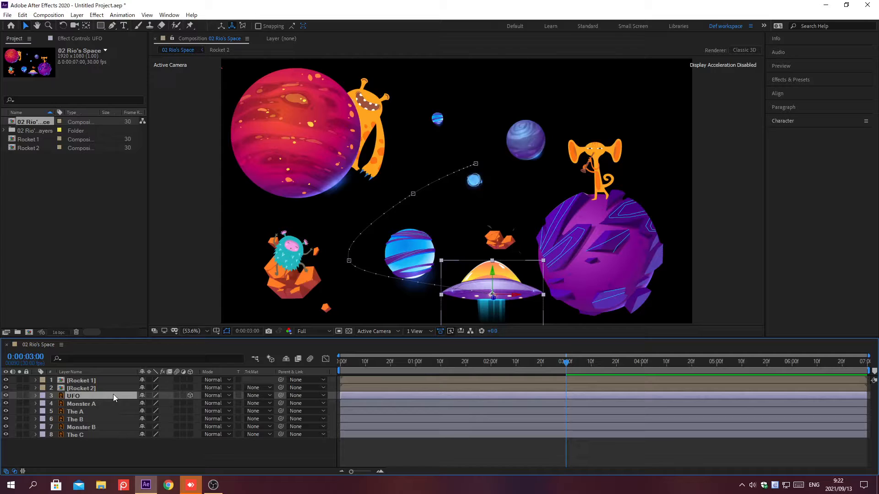
{"action": "key", "text": "ctrl+shift+c"}
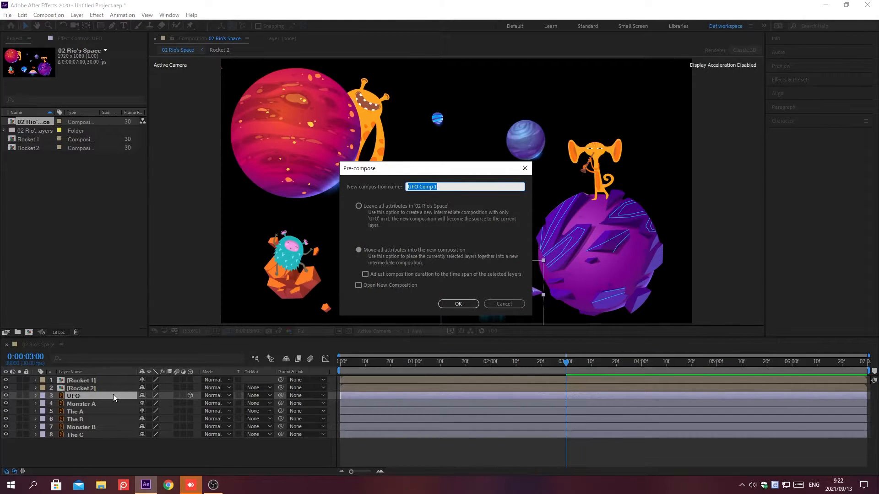
{"action": "type", "text": "UFO"}
{"action": "left_click", "coordinate": [358, 250]}
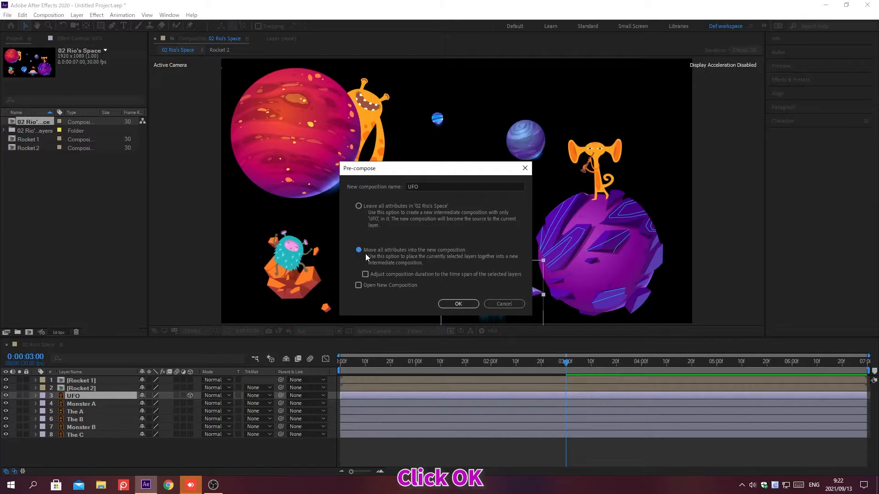
{"action": "left_click", "coordinate": [458, 304]}
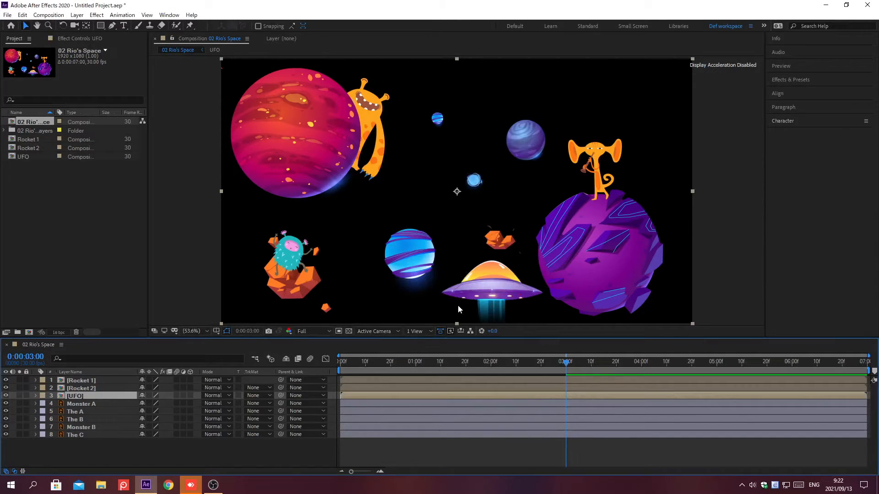
Step: Find the Echo effect and apply it to the UFO pre-composition layer
{"action": "left_click", "coordinate": [791, 79]}
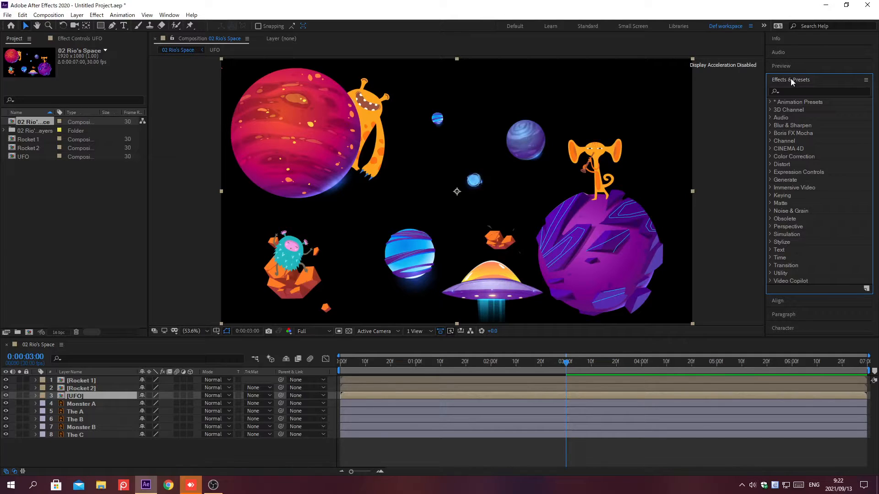
{"action": "left_click", "coordinate": [791, 91]}
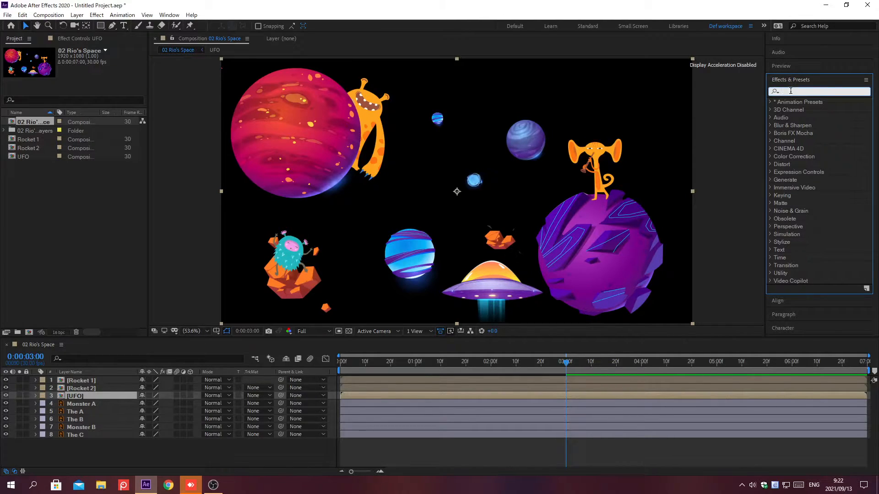
{"action": "type", "text": "Echo"}
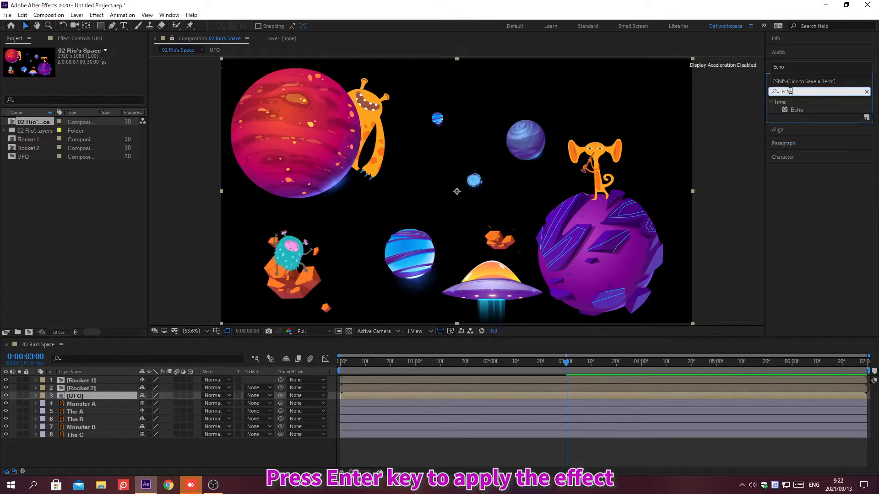
{"action": "key", "text": "Return"}
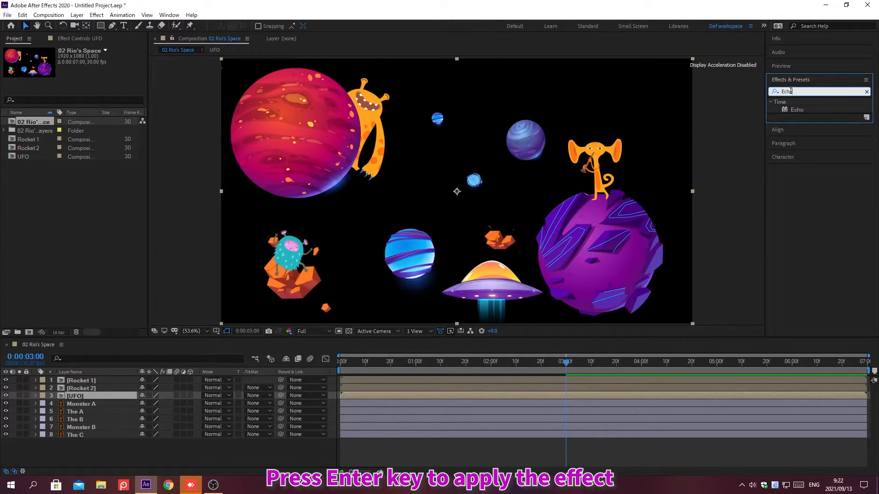
{"action": "key", "text": "Return"}
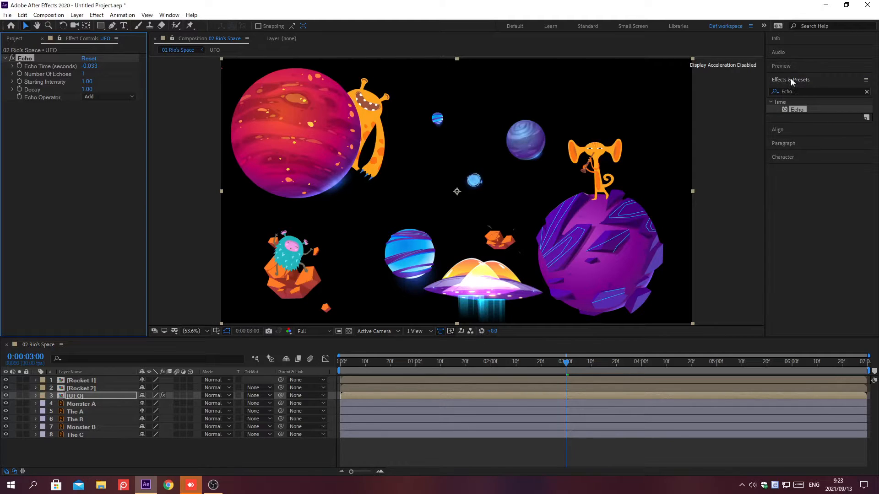
{"action": "left_click", "coordinate": [790, 79]}
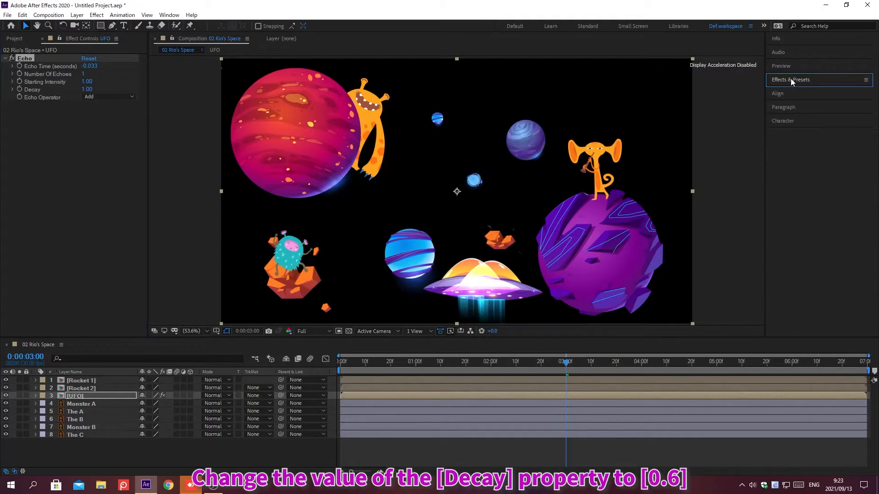
Step: Set the UFO's Echo Decay to 0.6 and its Echo Operator to Composite In Back
{"action": "left_click", "coordinate": [85, 88]}
{"action": "type", "text": "0"}
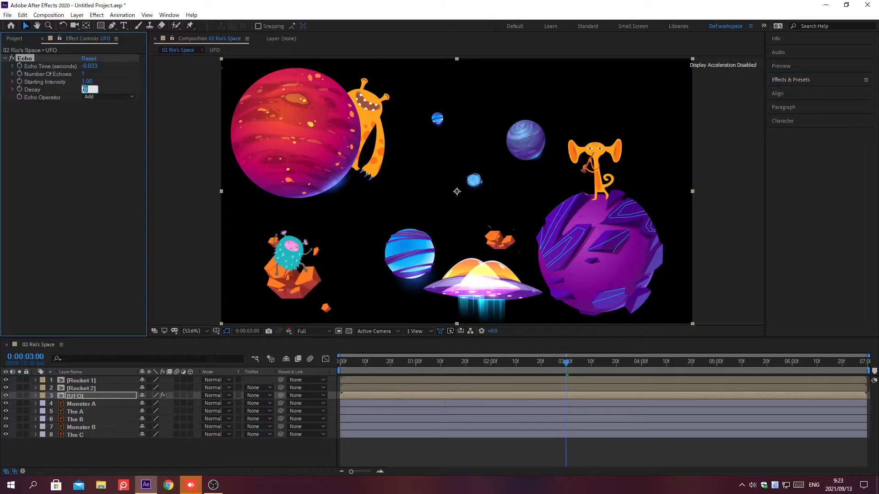
{"action": "type", "text": ".5"}
{"action": "key", "text": "Return"}
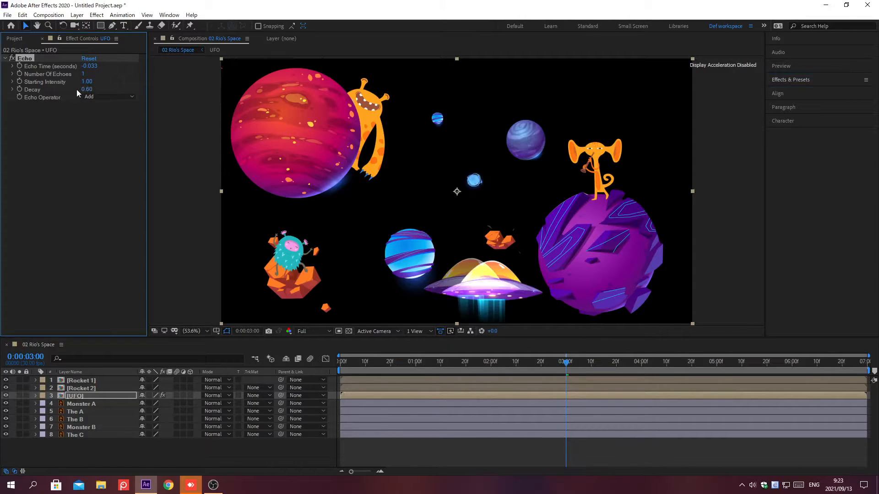
{"action": "left_click", "coordinate": [120, 97]}
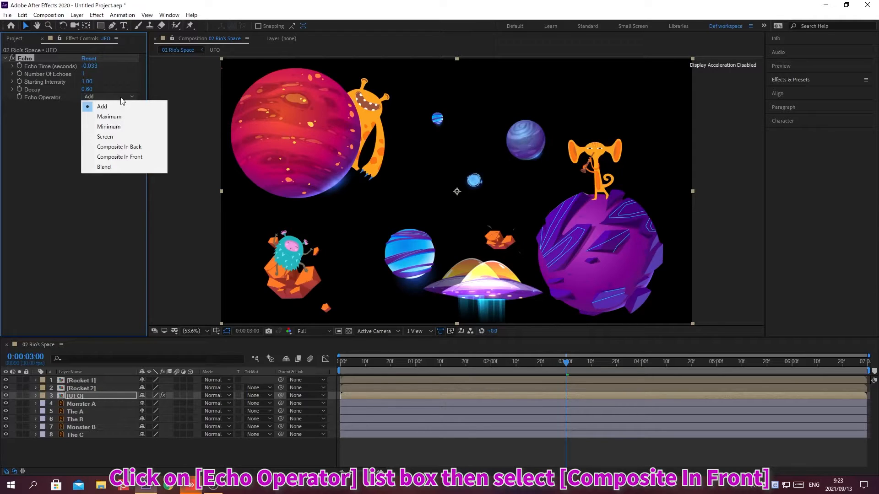
{"action": "left_click", "coordinate": [120, 147]}
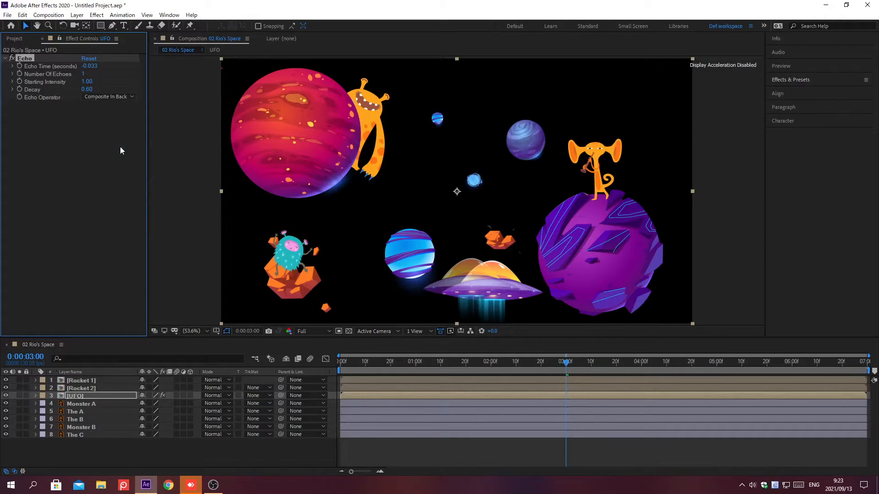
Step: Replace the effect search with "Glow" and apply the Stylize Glow effect to the UFO layer
{"action": "left_click", "coordinate": [791, 80]}
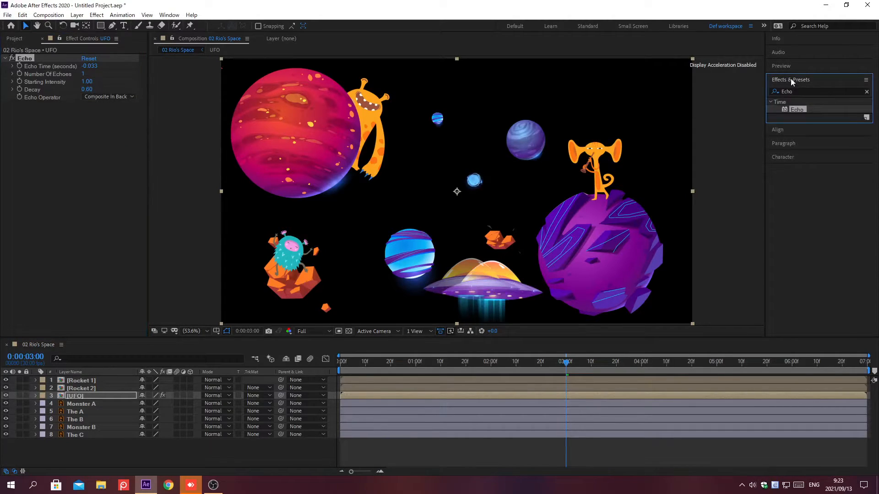
{"action": "left_click", "coordinate": [867, 91]}
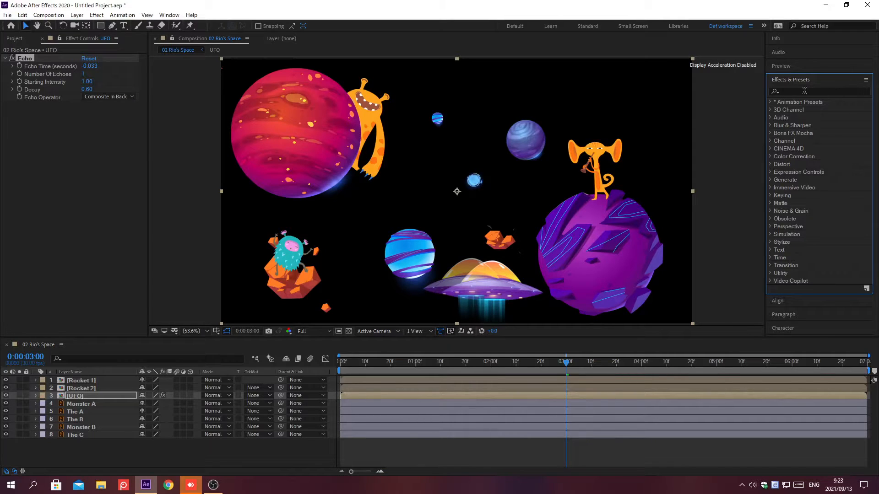
{"action": "left_click", "coordinate": [791, 91]}
{"action": "type", "text": "Glow"}
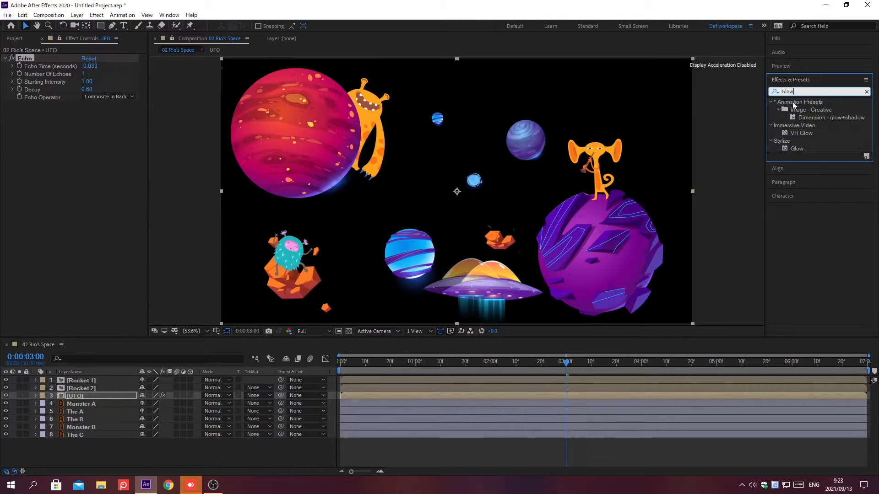
{"action": "double_click", "coordinate": [800, 148]}
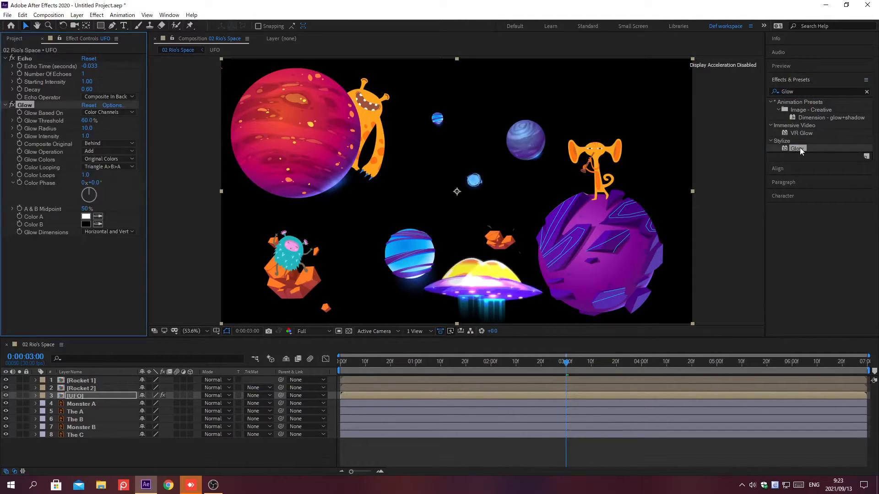
{"action": "left_click", "coordinate": [790, 79]}
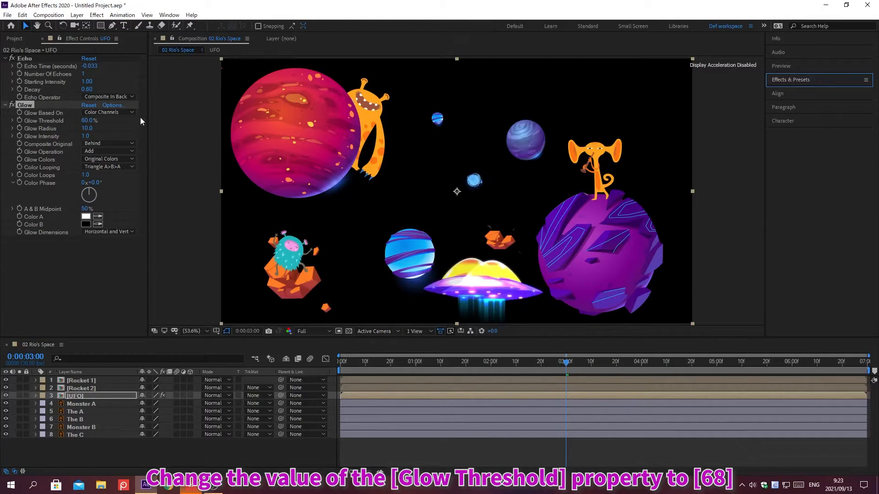
Step: Set the Glow Threshold of the UFO's Glow effect to 68%
{"action": "left_click", "coordinate": [85, 120]}
{"action": "type", "text": "80"}
{"action": "key", "text": "Return"}
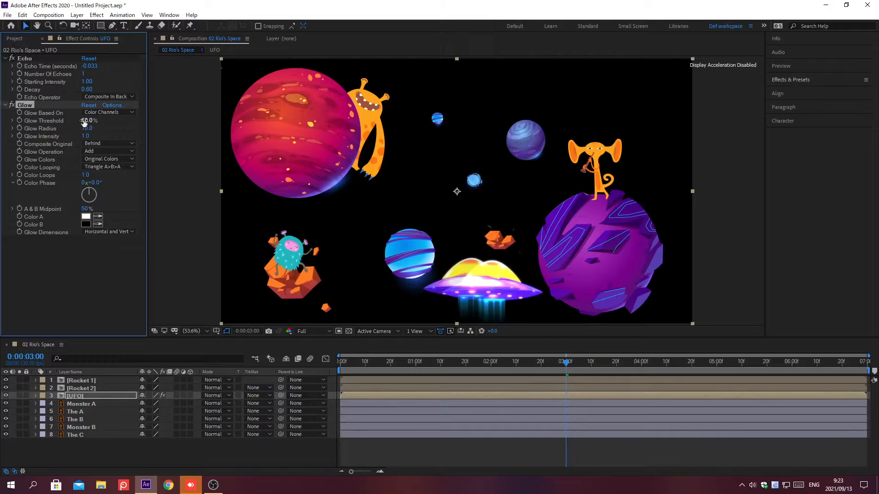
{"action": "left_click_drag", "start_coordinate": [84, 122], "coordinate": [80, 121]}
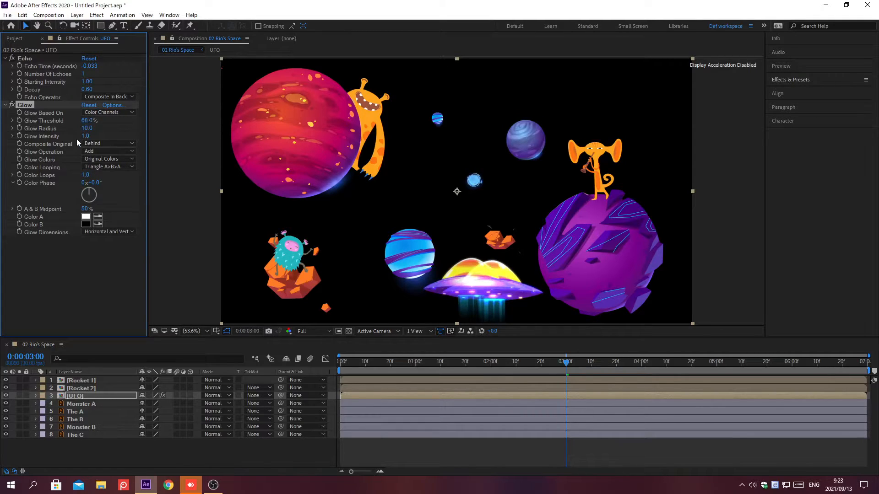
Step: Copy the Echo and Glow effects from the UFO layer and paste them onto the Rocket 2 and Rocket 1 layers
{"action": "key", "text": "ctrl+a"}
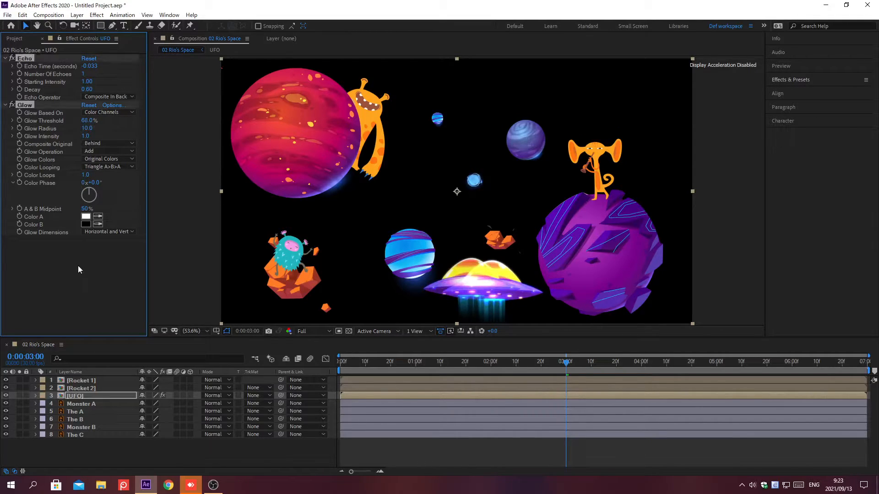
{"action": "key", "text": "ctrl+c"}
{"action": "left_click", "coordinate": [113, 388]}
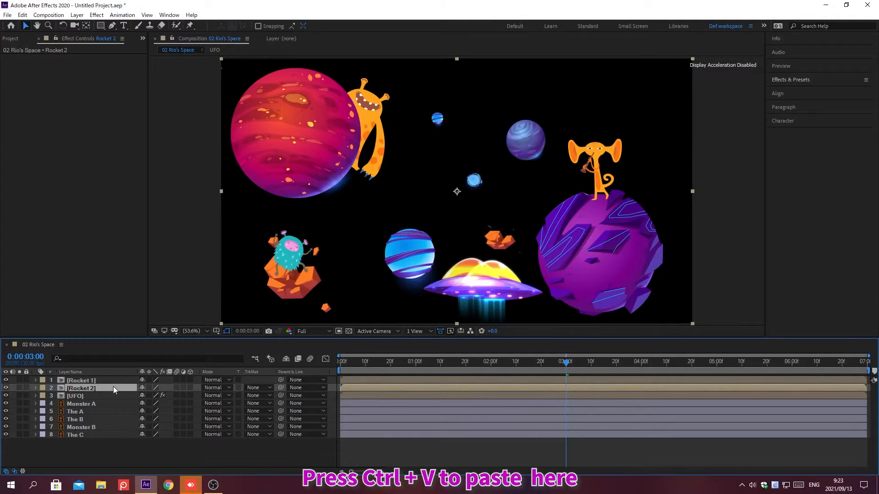
{"action": "key", "text": "ctrl+v"}
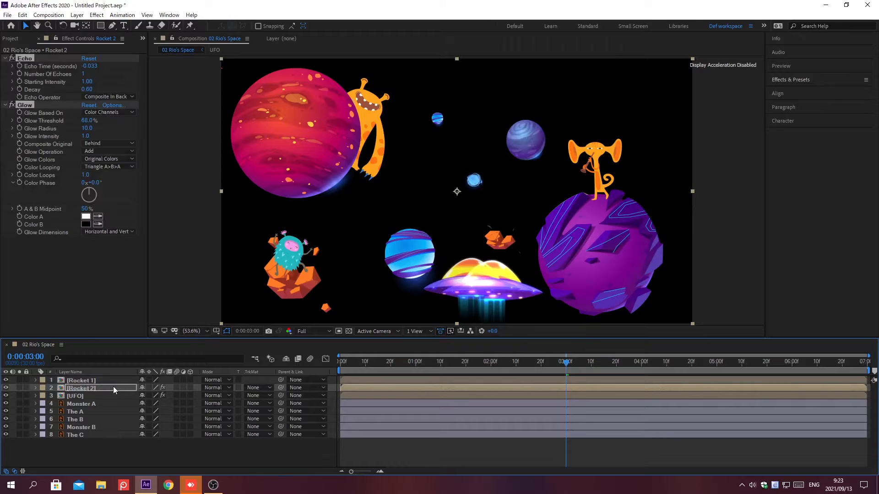
{"action": "left_click", "coordinate": [113, 380]}
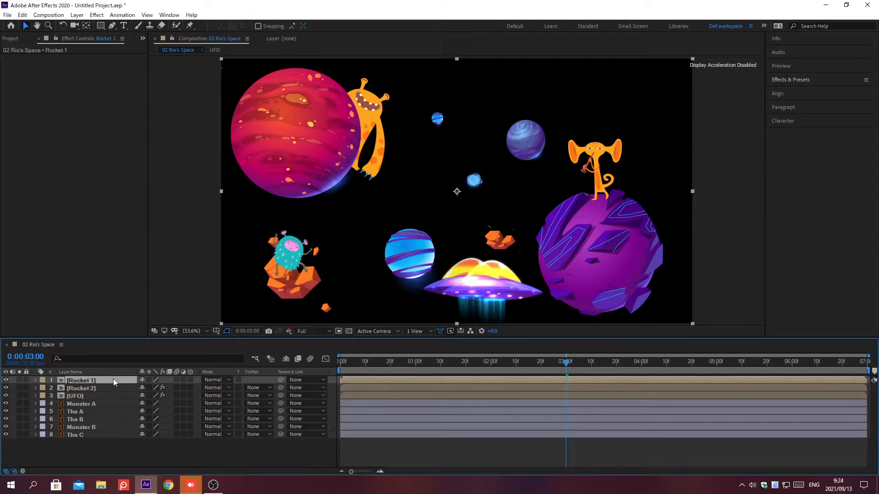
{"action": "key", "text": "ctrl+v"}
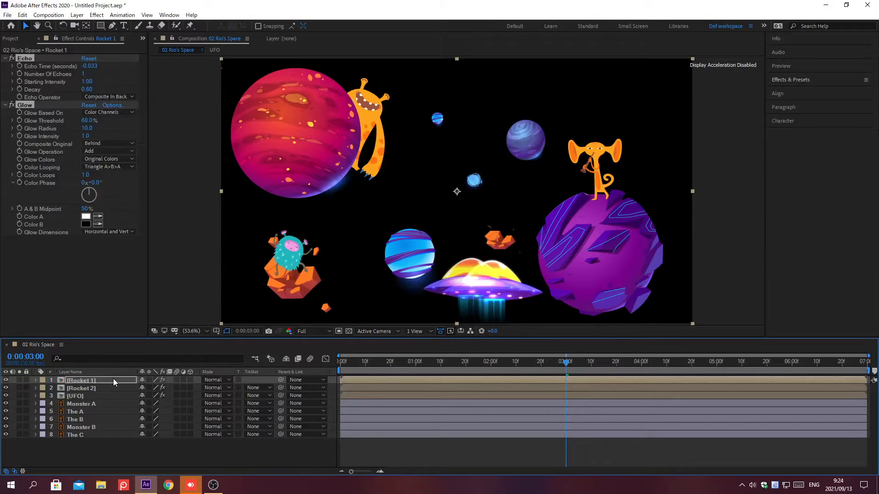
Step: Solo the Monster A layer so only that monster is shown in the composition
{"action": "left_click", "coordinate": [113, 403]}
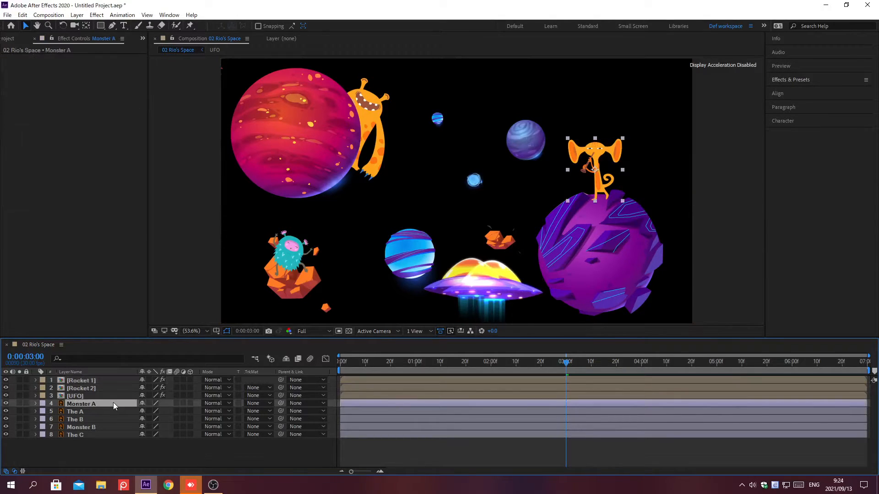
{"action": "left_click", "coordinate": [19, 403]}
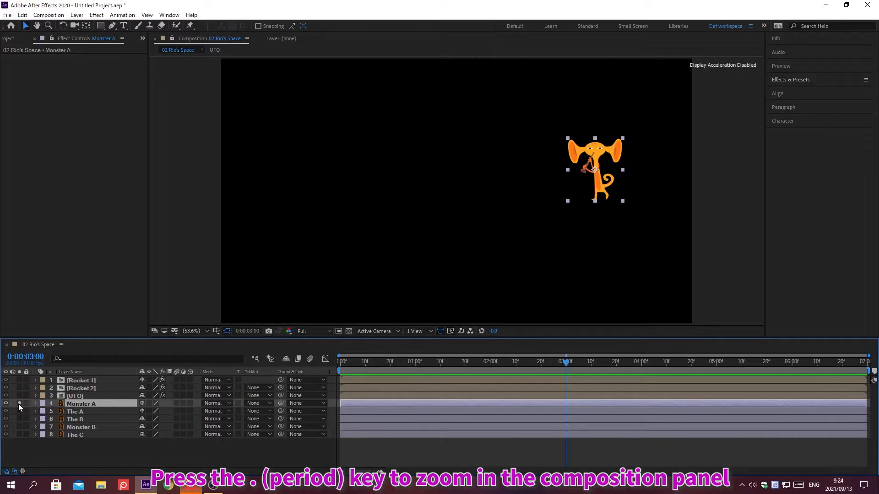
{"action": "key", "text": "slash"}
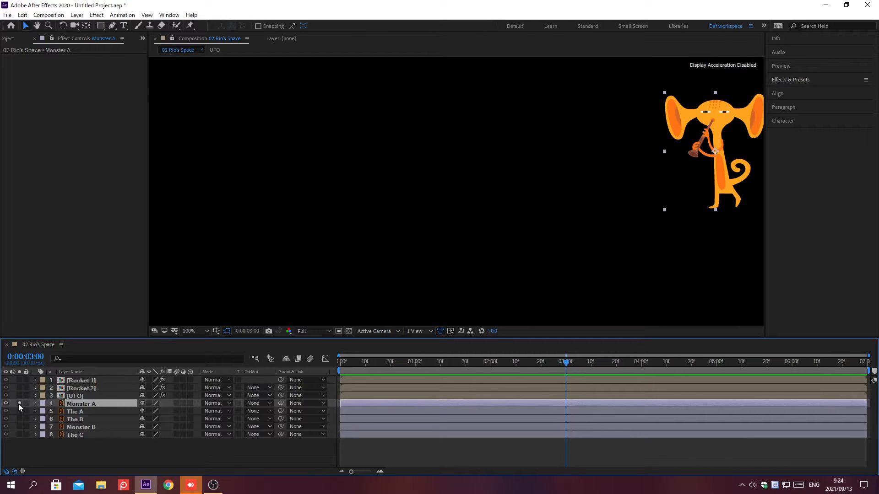
{"action": "key", "text": "h"}
{"action": "left_click_drag", "start_coordinate": [632, 210], "coordinate": [464, 232]}
Step: At 0;00;03;00, place two Puppet Position pins on Monster A, one at the neck and one at the lower body
{"action": "key", "text": "alt+shift+j"}
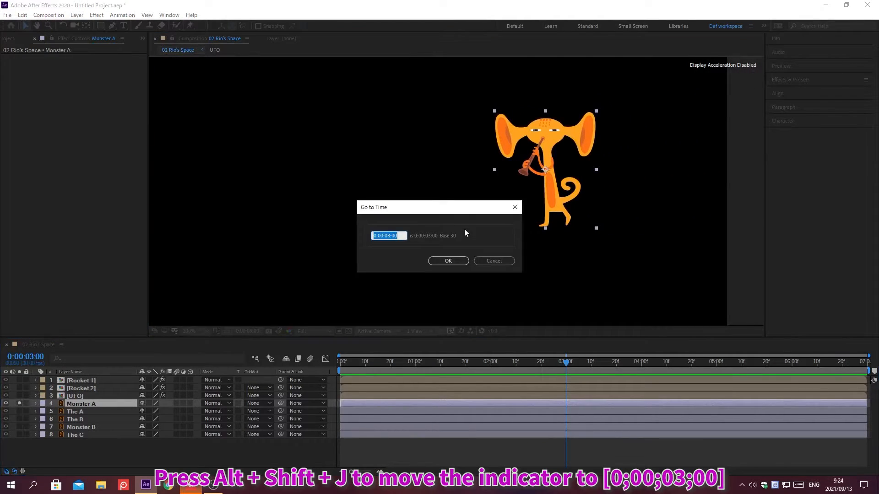
{"action": "type", "text": "0;00;03;00"}
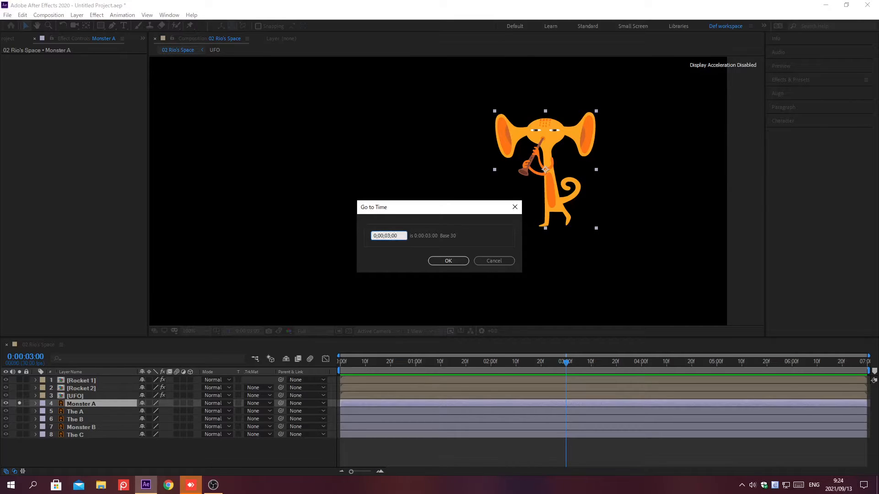
{"action": "key", "text": "Return"}
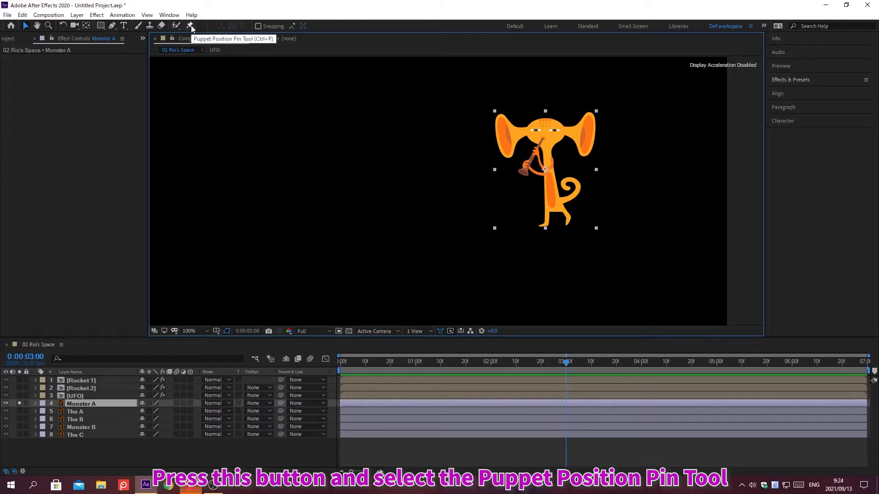
{"action": "left_click", "coordinate": [191, 25]}
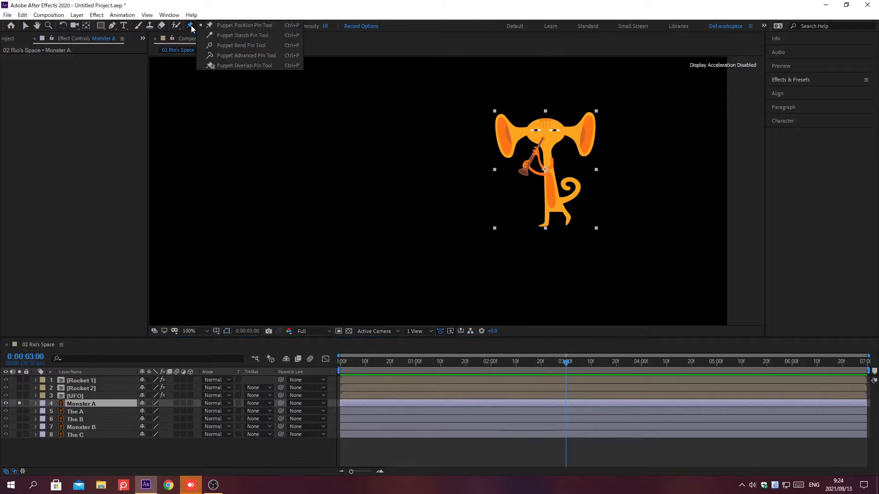
{"action": "left_click", "coordinate": [223, 25]}
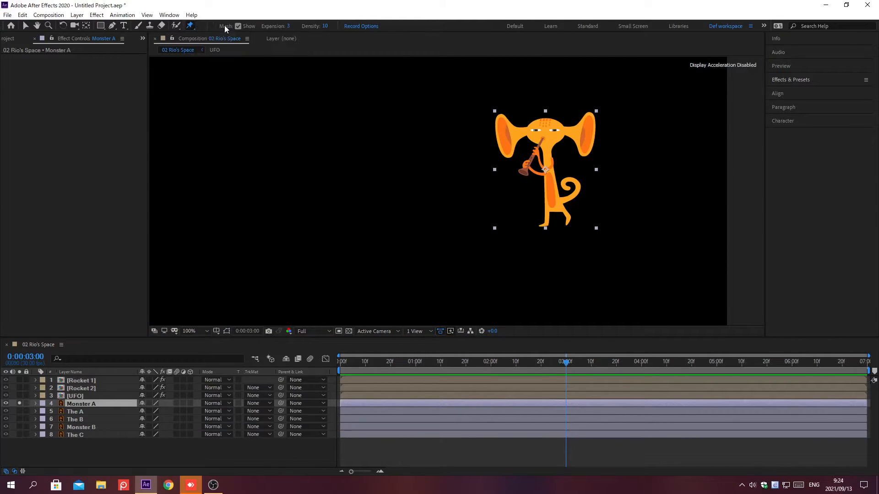
{"action": "left_click", "coordinate": [547, 153]}
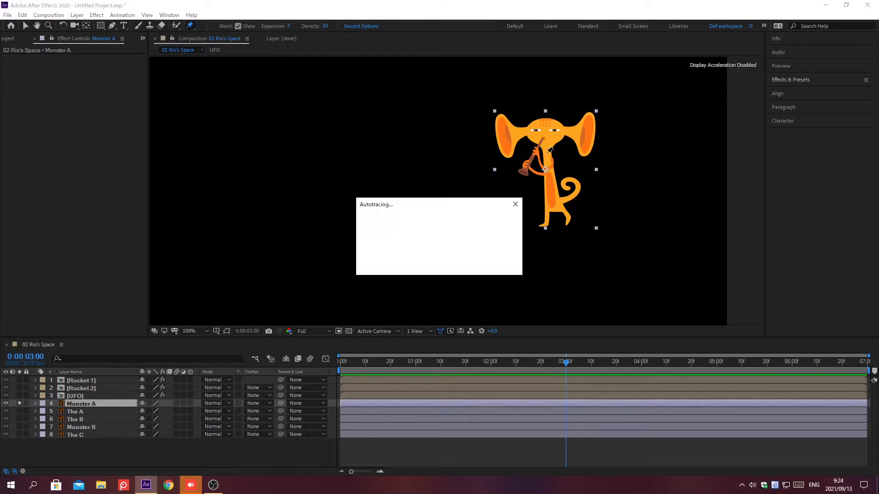
{"action": "left_click", "coordinate": [552, 204]}
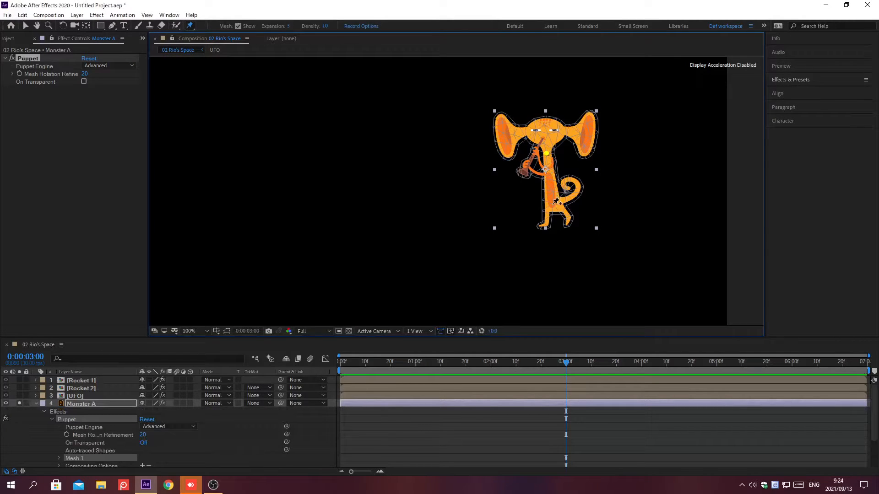
Step: Add a Puppet Advanced pin on Monster A's forehead
{"action": "left_click", "coordinate": [191, 27]}
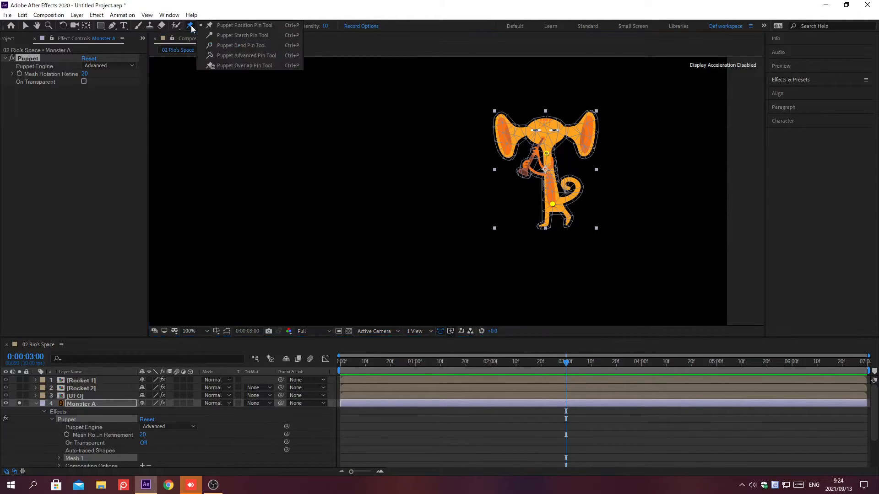
{"action": "left_click", "coordinate": [224, 56]}
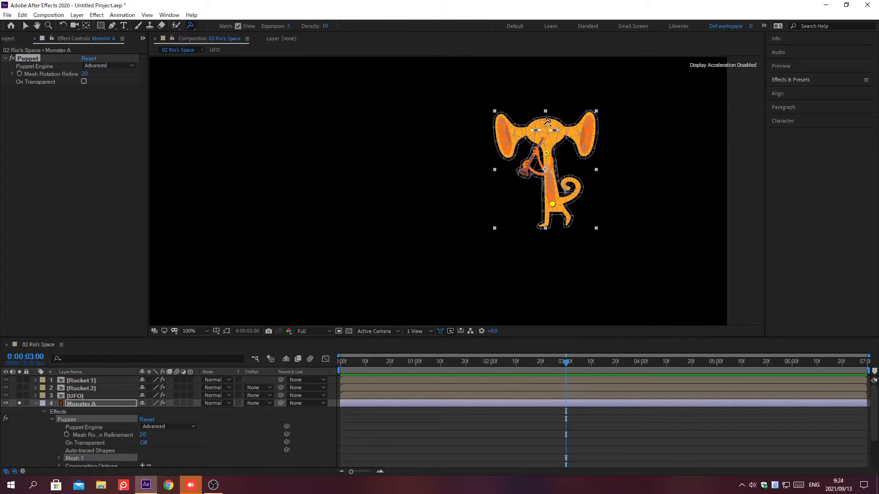
{"action": "left_click", "coordinate": [545, 125]}
Step: At 0;00;03;10, keyframe the head pin's Position at 75, 30 and its Scale at 90%
{"action": "key", "text": "alt+shift+j"}
{"action": "type", "text": "0;00;03;10"}
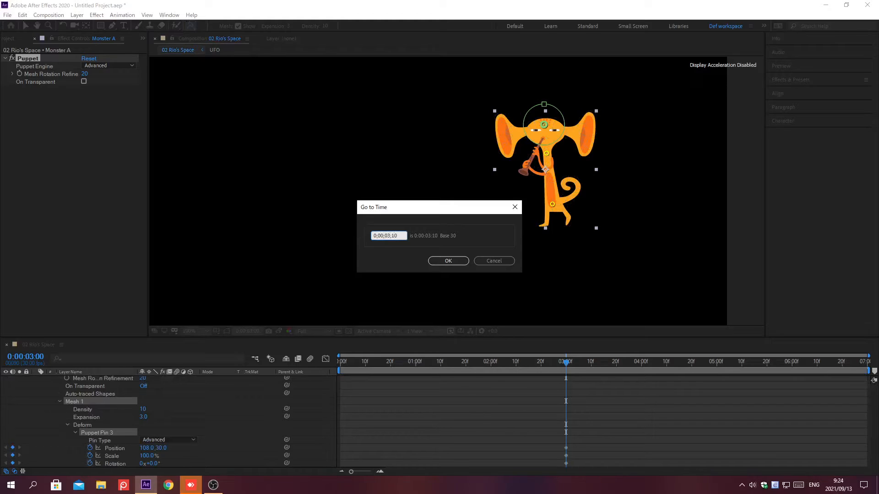
{"action": "key", "text": "Return"}
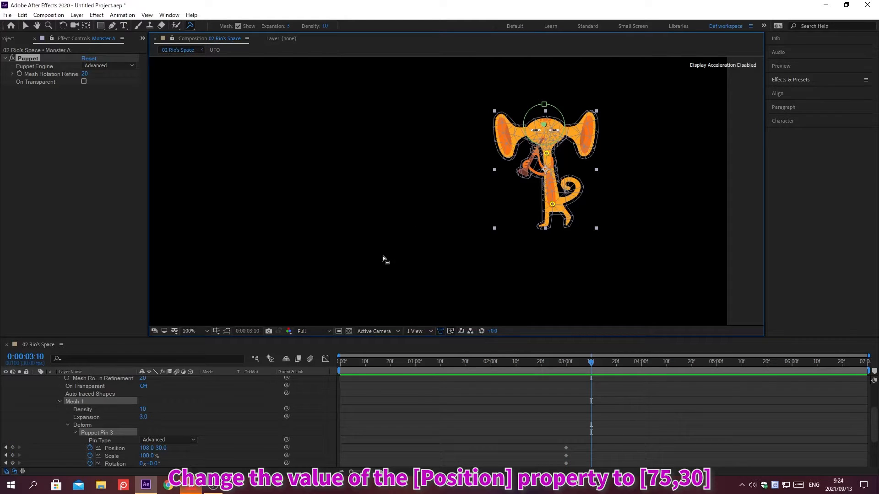
{"action": "left_click", "coordinate": [146, 448]}
{"action": "type", "text": "75"}
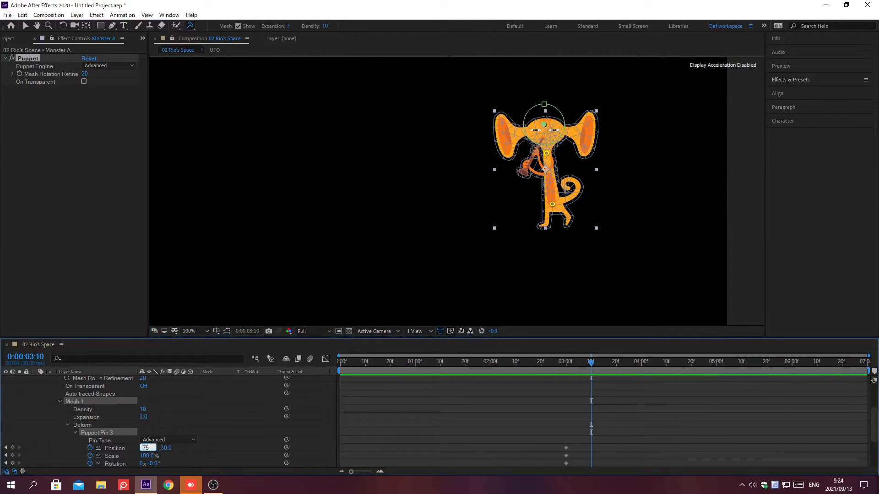
{"action": "key", "text": "Return"}
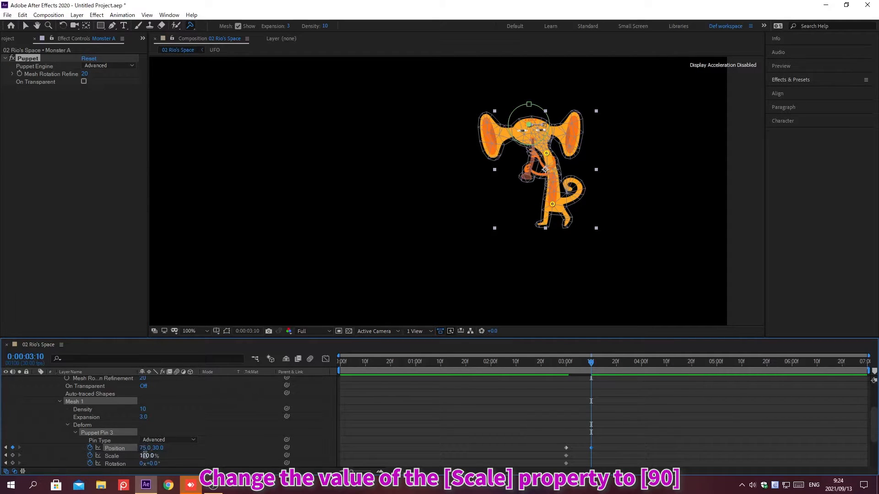
{"action": "left_click", "coordinate": [145, 455]}
{"action": "type", "text": "90"}
{"action": "key", "text": "Return"}
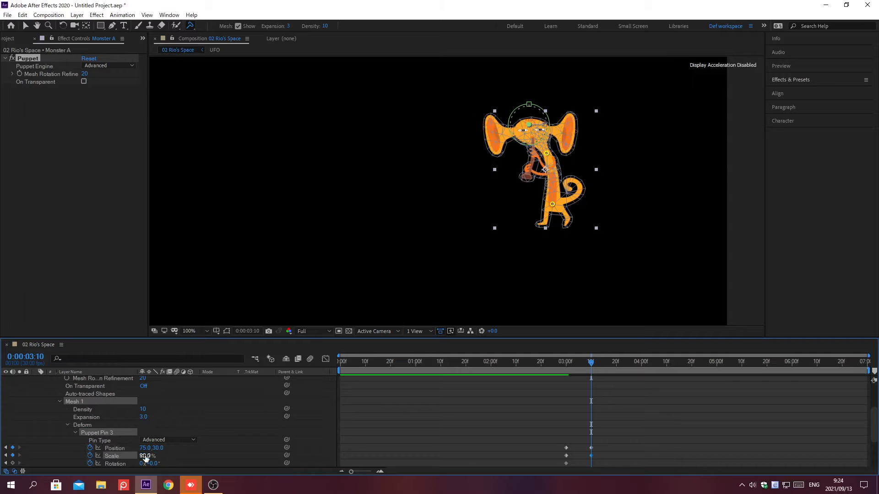
Step: At 0;00;03;20, keyframe the head pin's Position at 125, 30 and its Scale at 120%
{"action": "key", "text": "alt+shift+j"}
{"action": "type", "text": "0;00;03;20"}
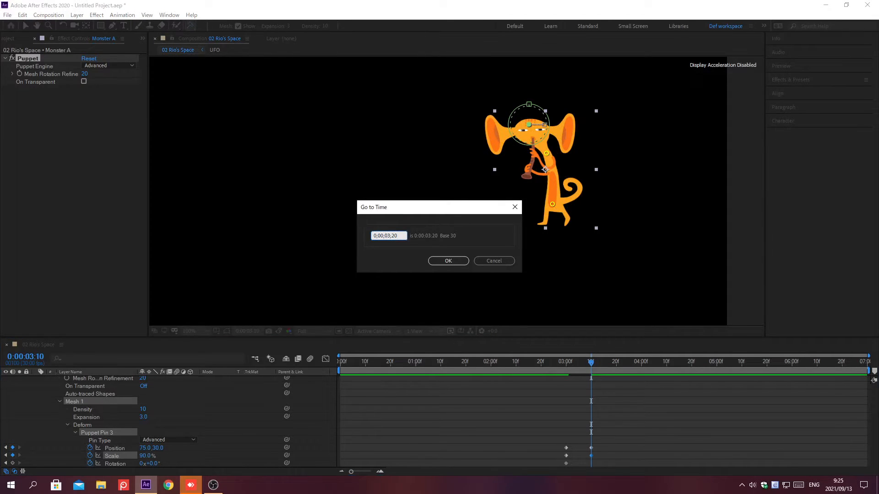
{"action": "key", "text": "Return"}
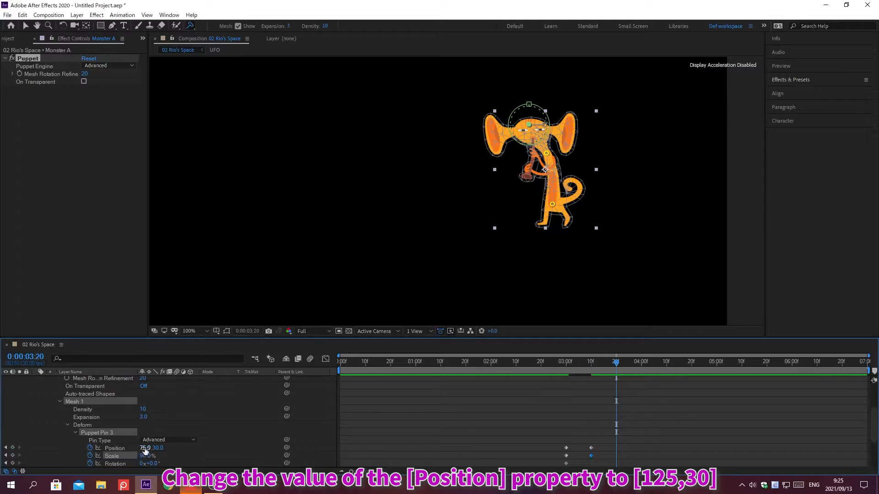
{"action": "left_click", "coordinate": [145, 447]}
{"action": "type", "text": "125"}
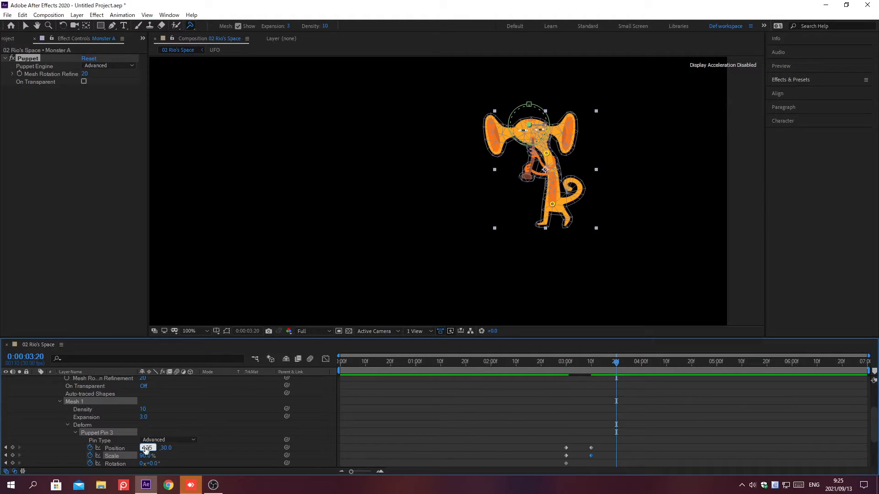
{"action": "key", "text": "Return"}
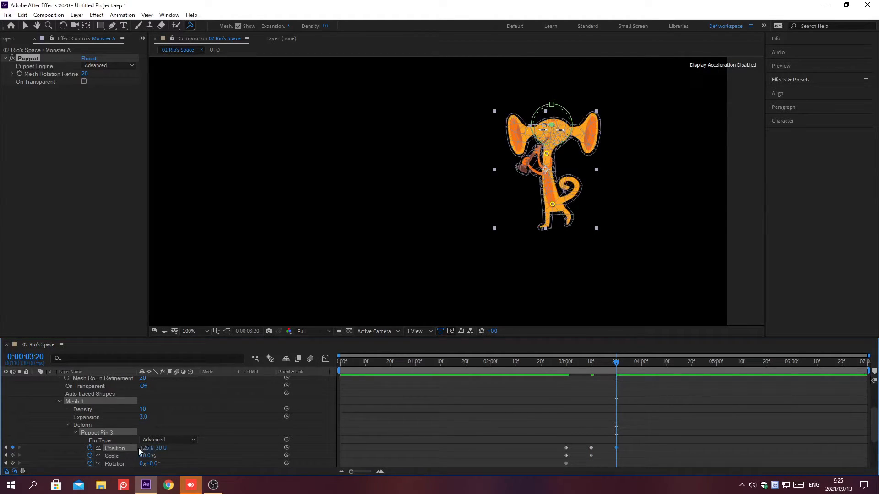
{"action": "left_click", "coordinate": [144, 455]}
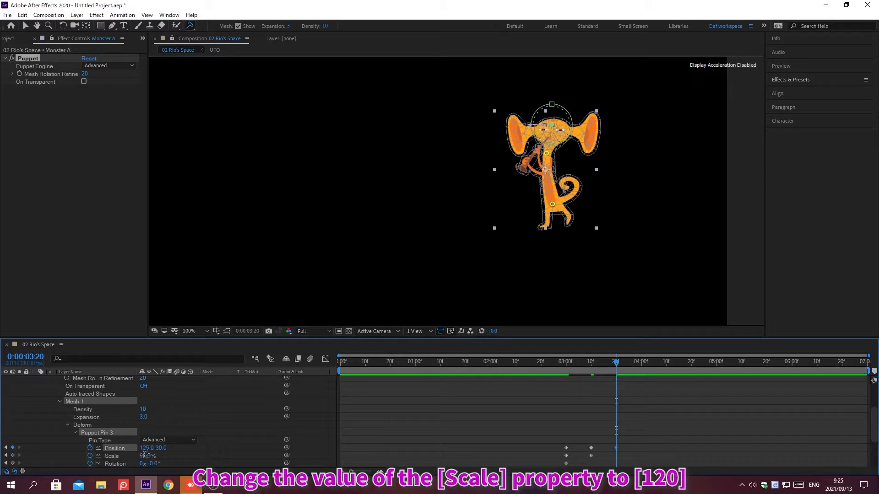
{"action": "type", "text": "120"}
{"action": "key", "text": "Return"}
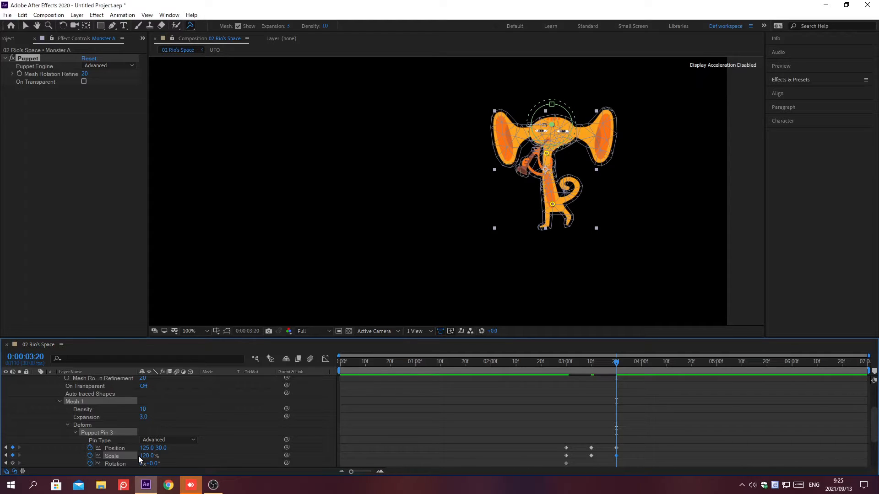
Step: Add the expression loopOut("pingpong",3) to the head pin's Position property
{"action": "left_click", "coordinate": [90, 451], "text": "alt"}
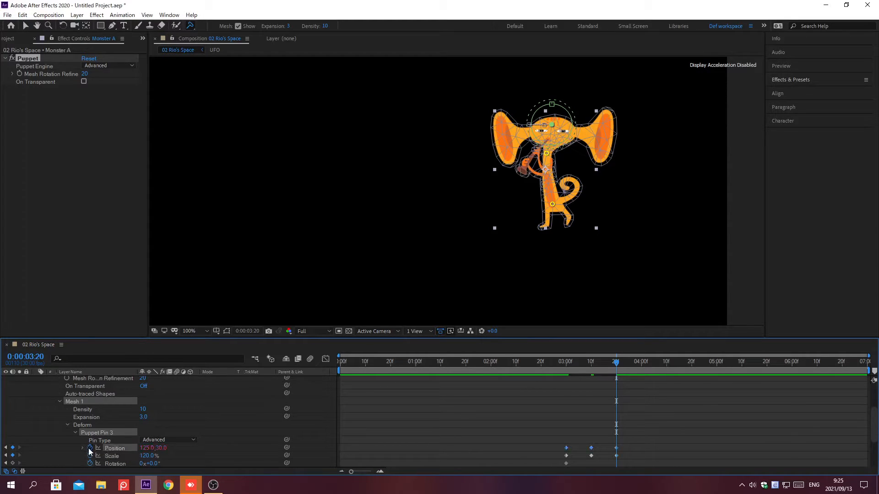
{"action": "type", "text": "loopOut(\"pin"}
{"action": "type", "text": "gpong\",3"}
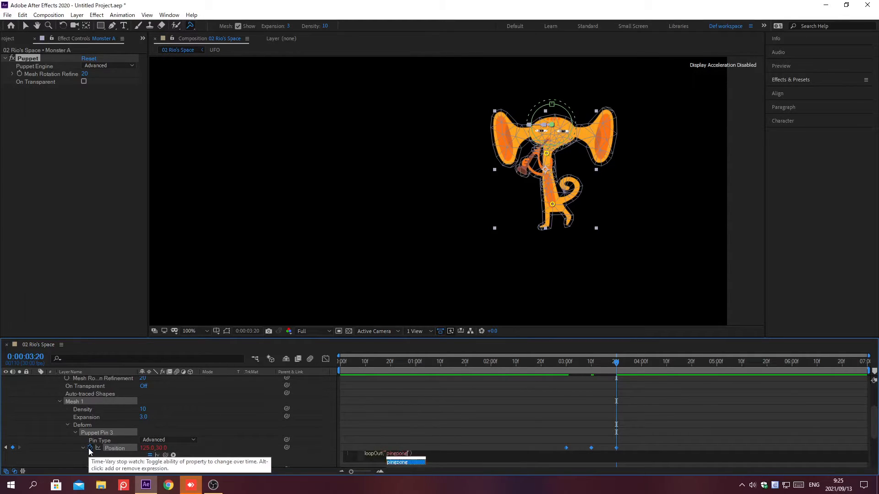
{"action": "left_click", "coordinate": [275, 435]}
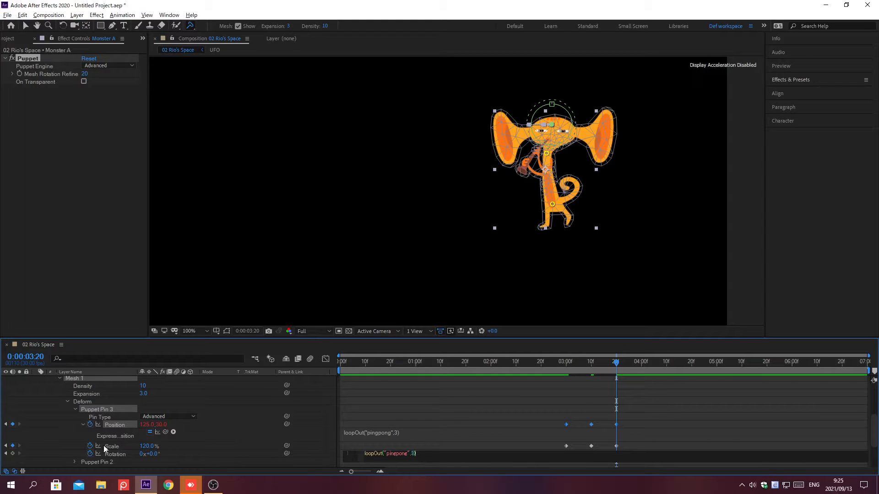
Step: Add the expression loopOut("pingpong",3) to the head pin's Scale property
{"action": "left_click", "coordinate": [89, 446], "text": "alt"}
{"action": "type", "text": "loopOut(\"p"}
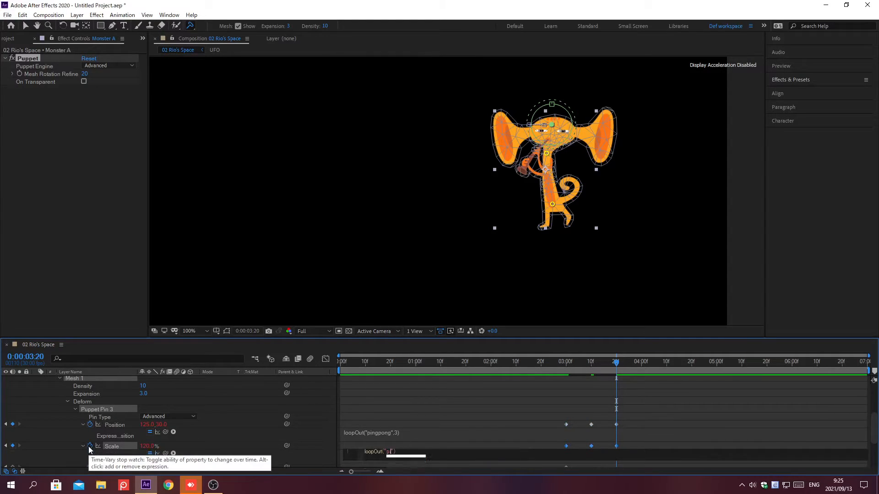
{"action": "type", "text": "ingpong\",3"}
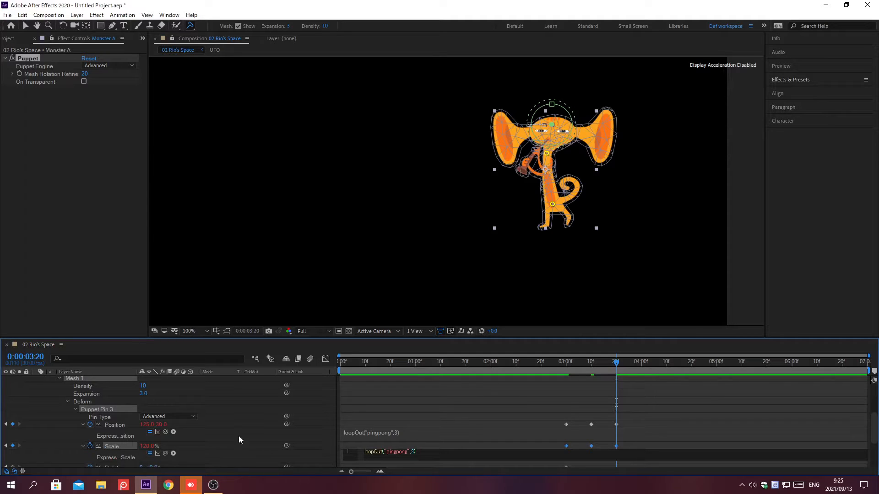
{"action": "left_click", "coordinate": [251, 435]}
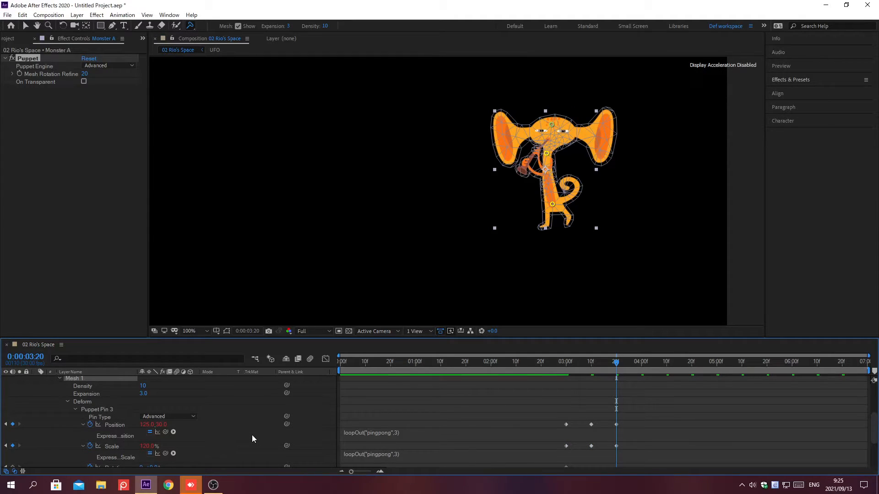
Step: Collapse the Monster A layer's properties, turn off its solo so the whole scene shows, and deselect everything
{"action": "key", "text": "KP_4"}
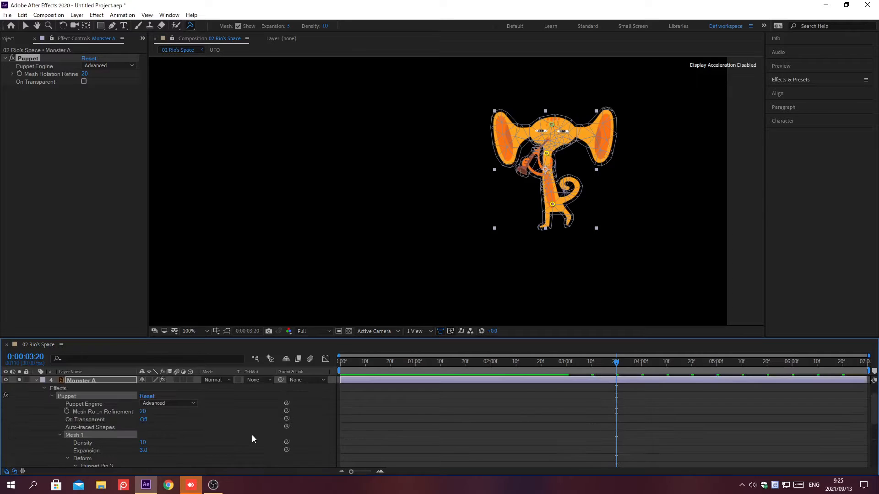
{"action": "left_click", "coordinate": [36, 380]}
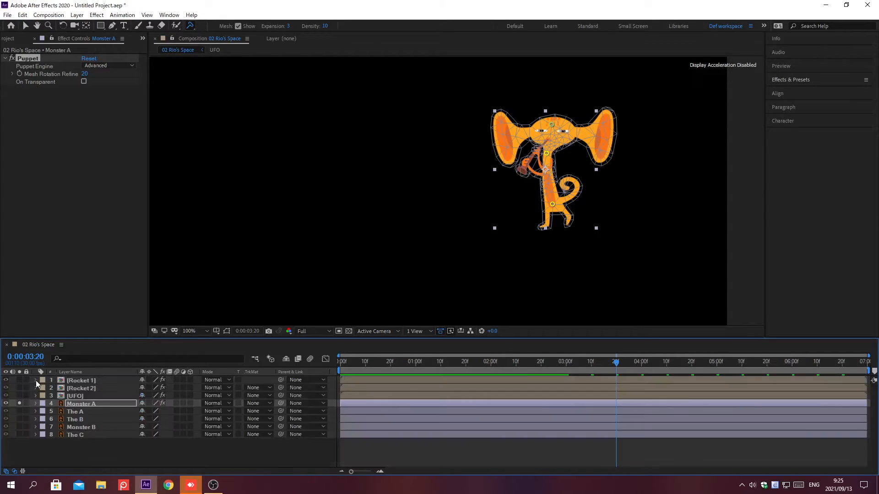
{"action": "left_click", "coordinate": [19, 404]}
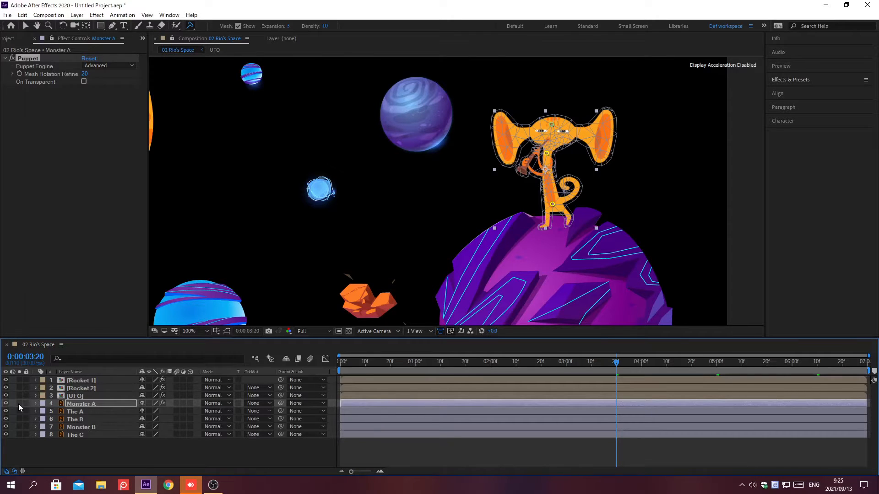
{"action": "key", "text": "shift+slash"}
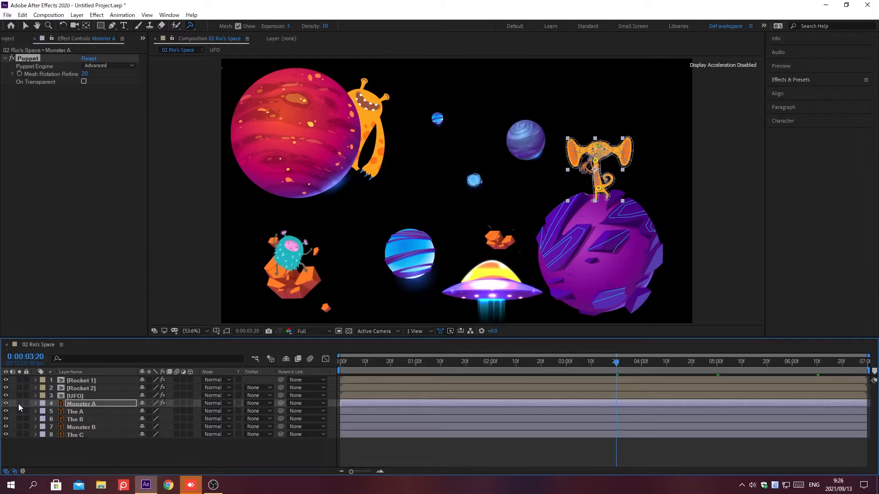
{"action": "key", "text": "ctrl+shift+a"}
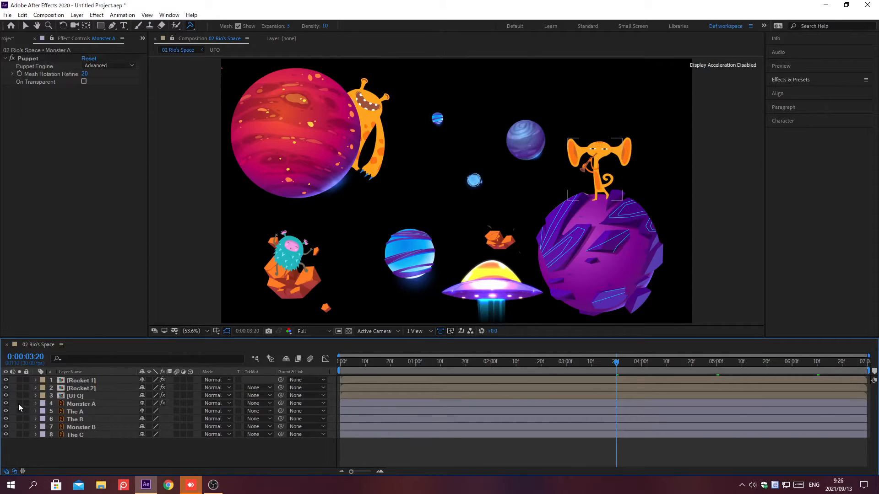
Step: Apply the Wiggle - position preset to the The A, The B and The C layers together
{"action": "left_click", "coordinate": [50, 411]}
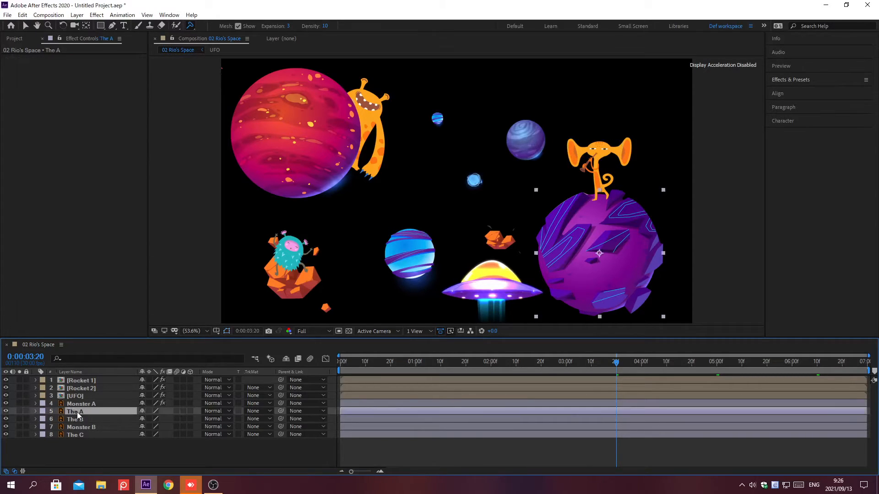
{"action": "left_click", "coordinate": [77, 419], "text": "ctrl"}
{"action": "left_click", "coordinate": [76, 434], "text": "ctrl"}
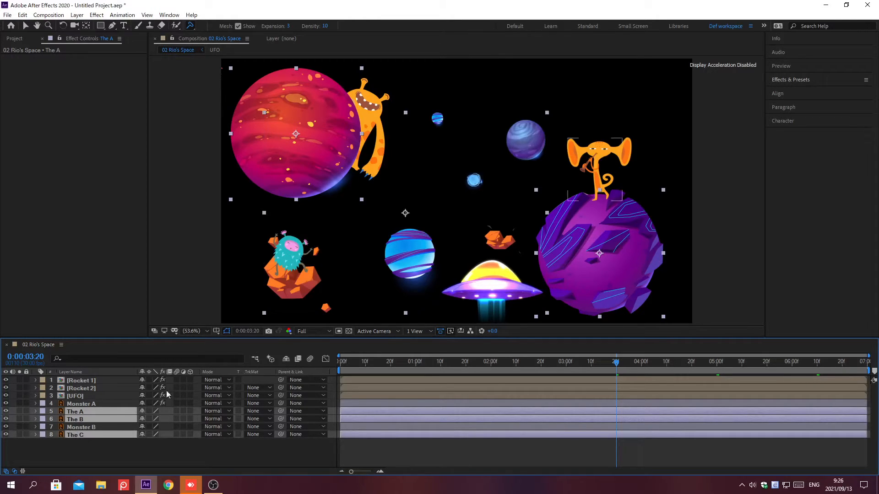
{"action": "left_click", "coordinate": [791, 80]}
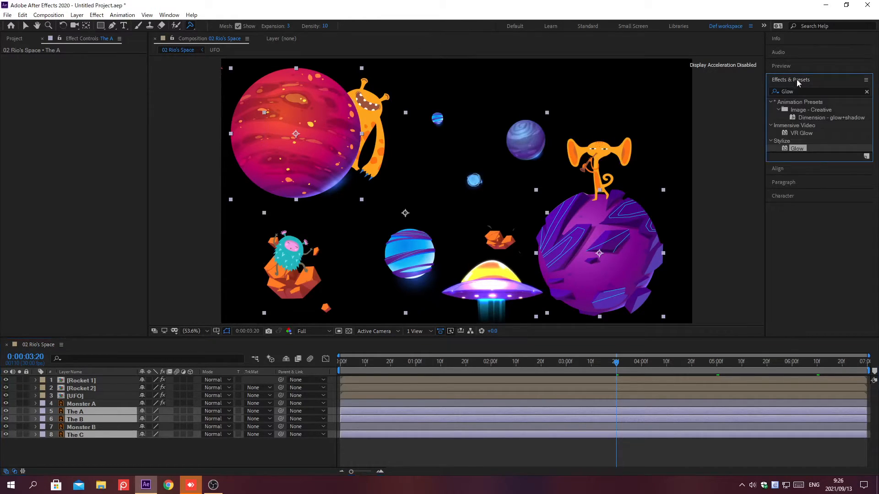
{"action": "left_click", "coordinate": [868, 92]}
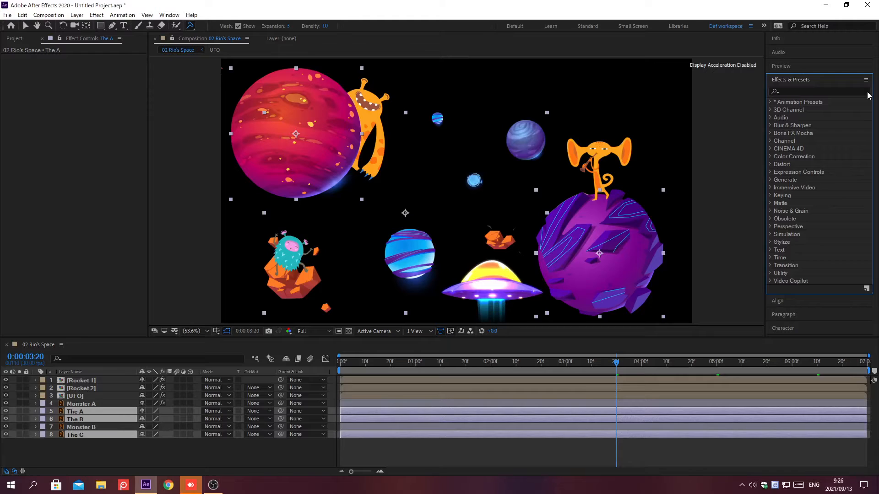
{"action": "left_click", "coordinate": [791, 91]}
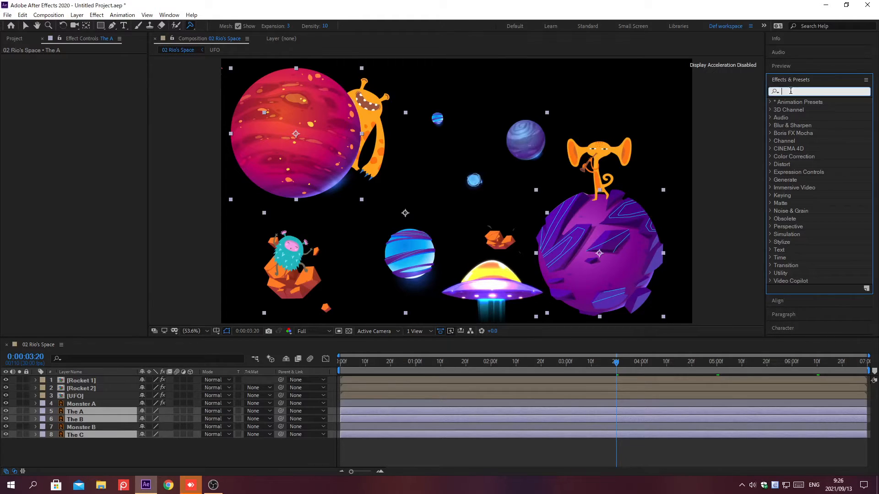
{"action": "type", "text": "Wiggle - position"}
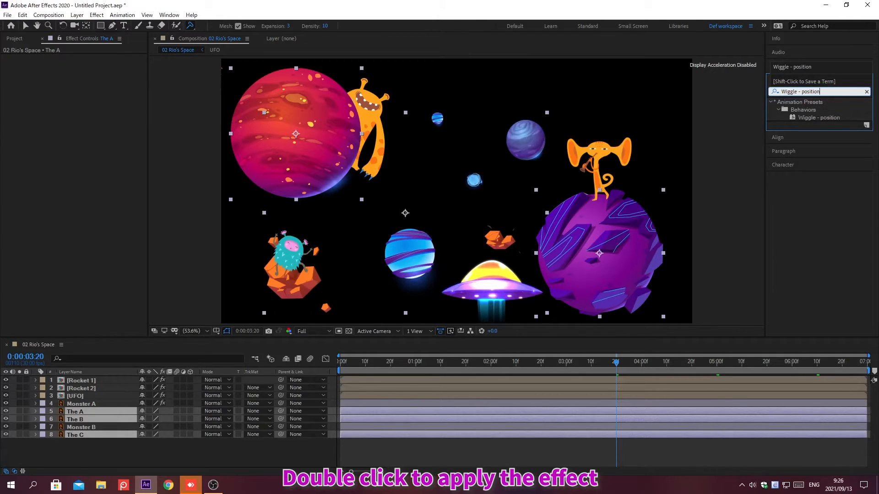
{"action": "key", "text": "Return"}
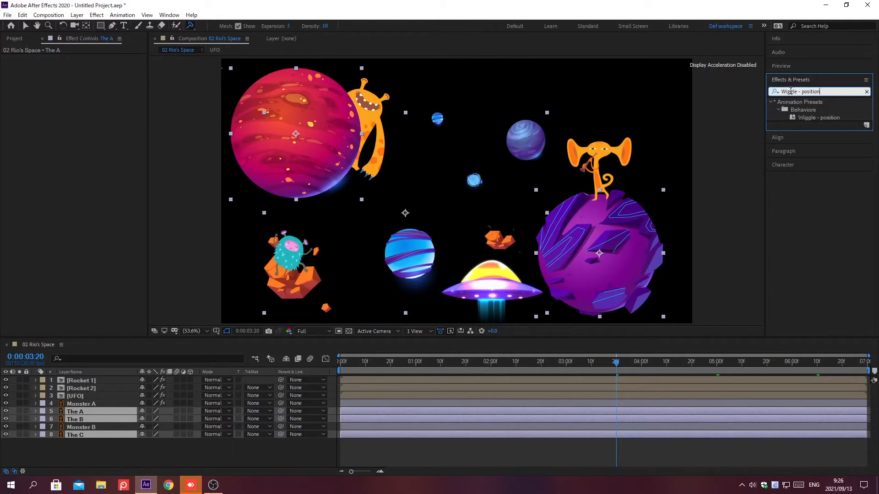
{"action": "double_click", "coordinate": [800, 116]}
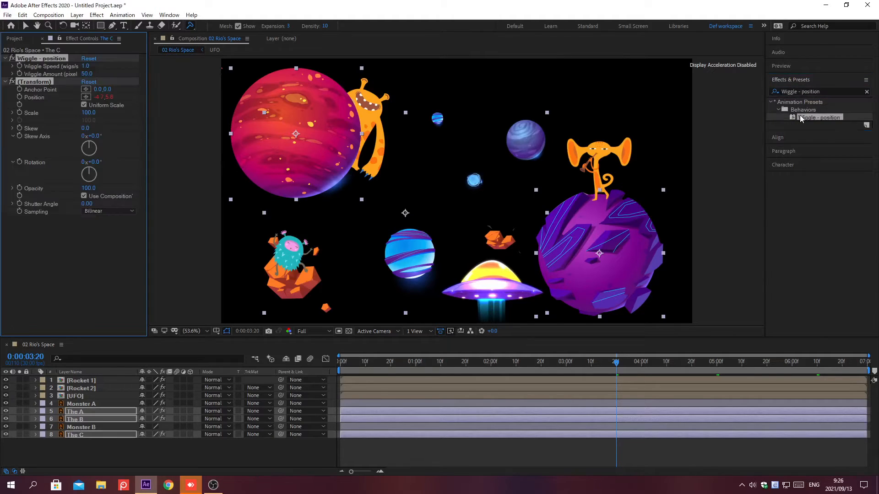
{"action": "left_click", "coordinate": [791, 80]}
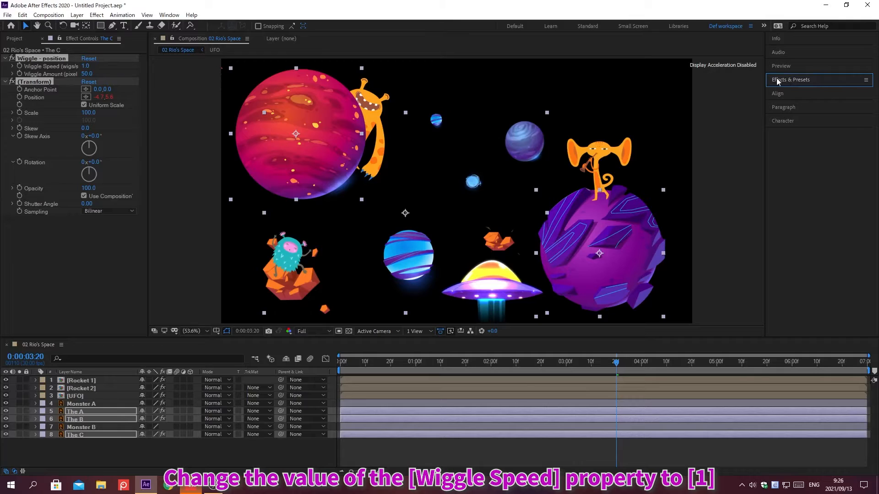
Step: Set the Wiggle Speed to 1 and the Wiggle Amount to 4 for the three selected planet layers
{"action": "left_click", "coordinate": [86, 66]}
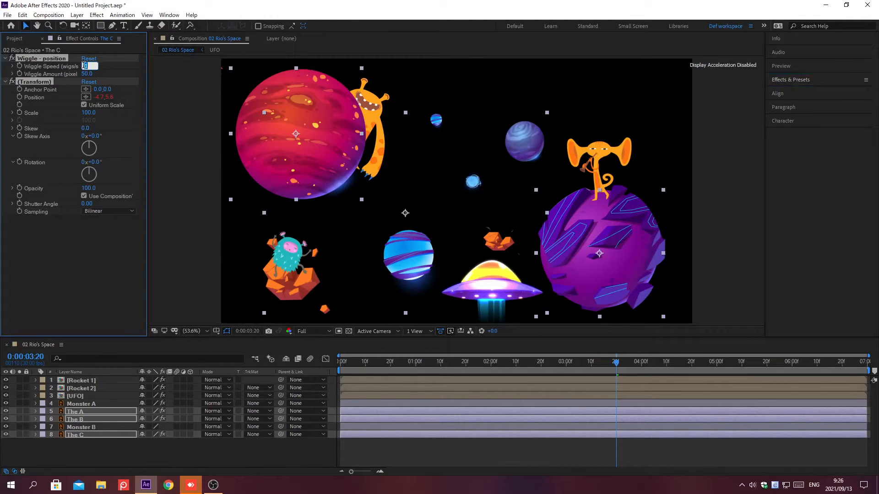
{"action": "key", "text": "Return"}
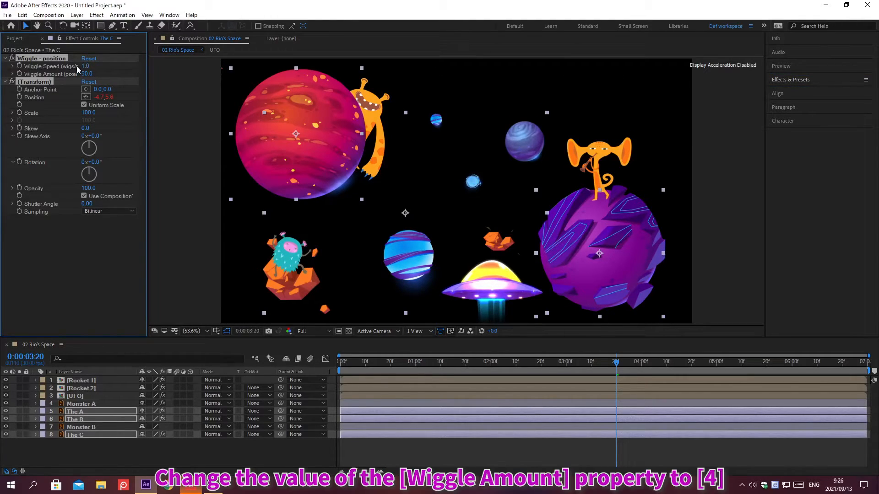
{"action": "left_click", "coordinate": [84, 73]}
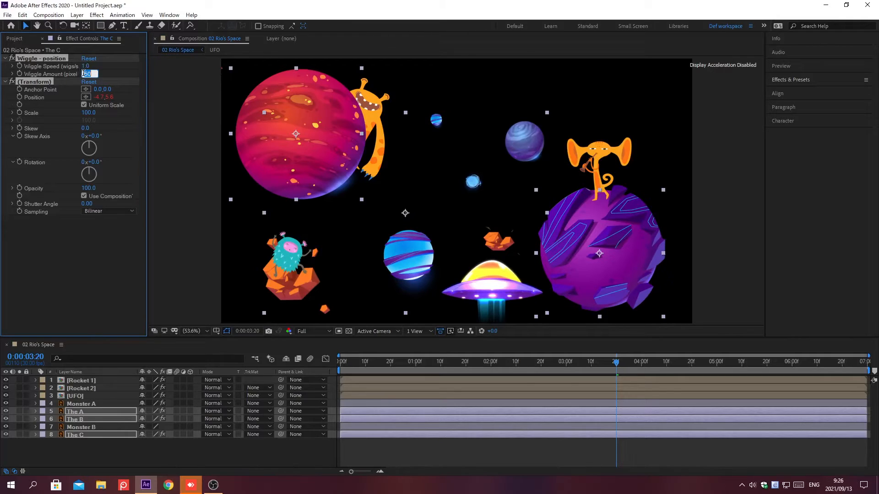
{"action": "type", "text": "4"}
{"action": "key", "text": "Return"}
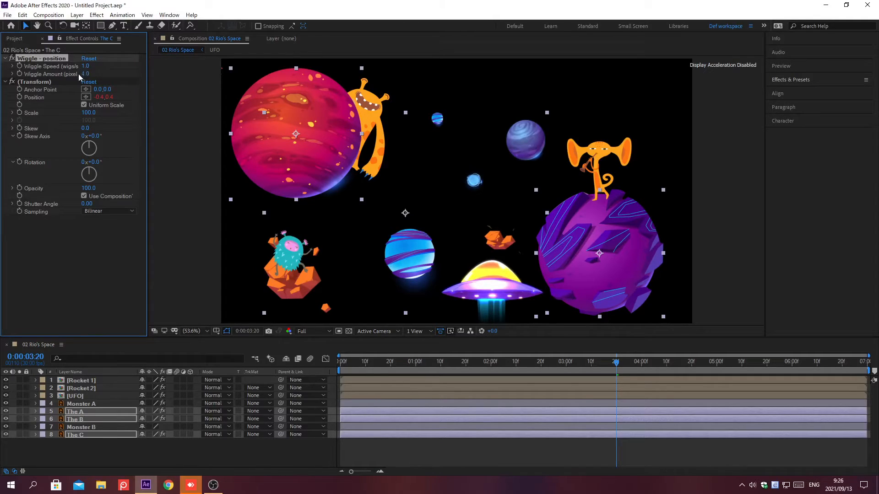
Step: Create a Position keyframe on the Monster B layer at 0;00;03;10, keeping its current position
{"action": "left_click", "coordinate": [114, 427]}
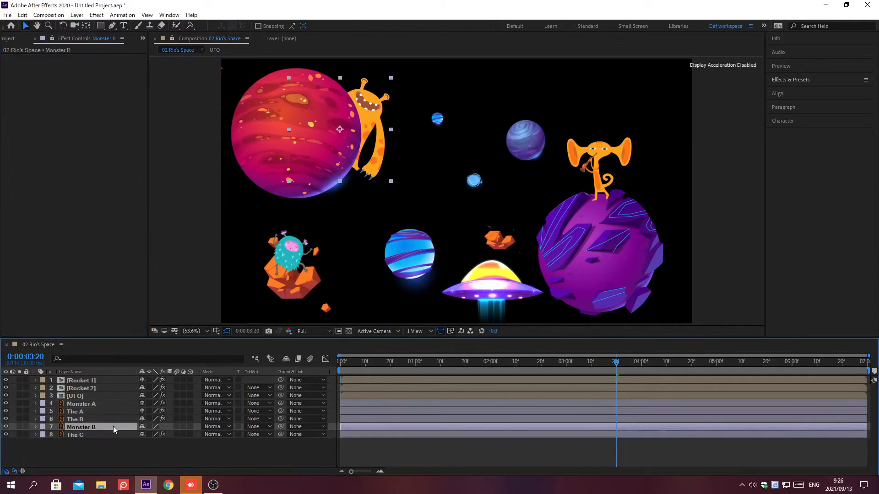
{"action": "key", "text": "alt+shift+j"}
{"action": "type", "text": "0;00;03;10"}
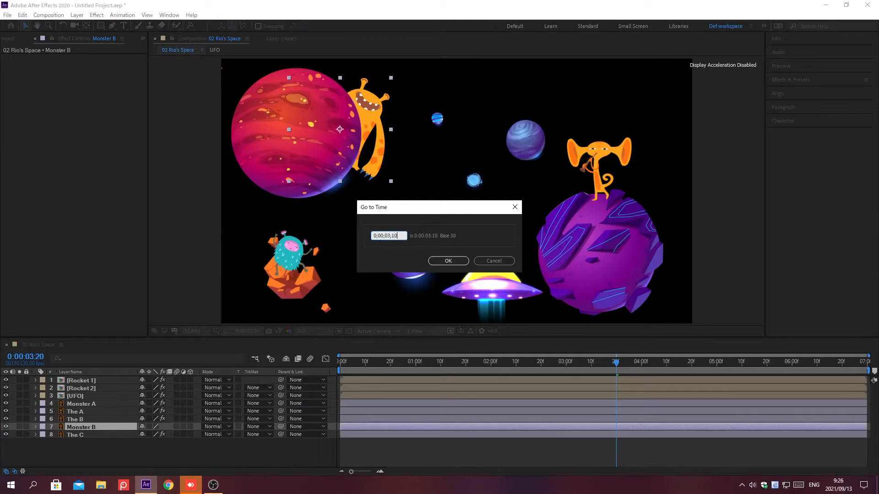
{"action": "key", "text": "Return"}
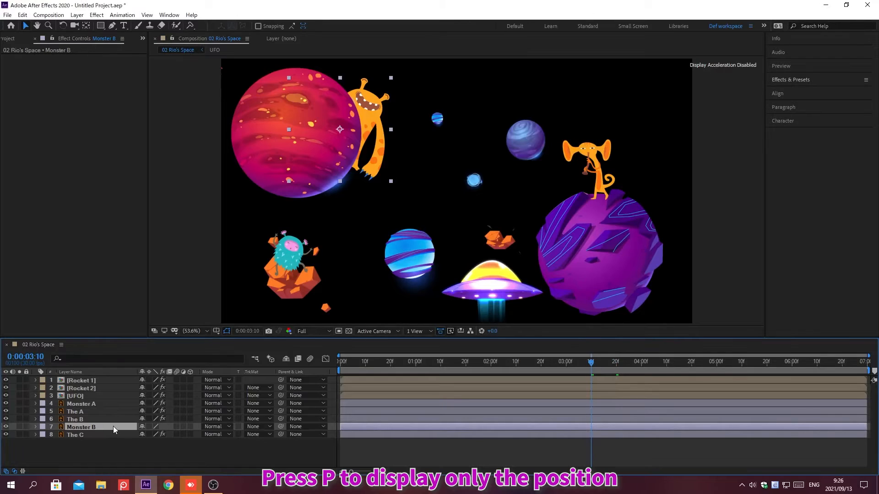
{"action": "key", "text": "p"}
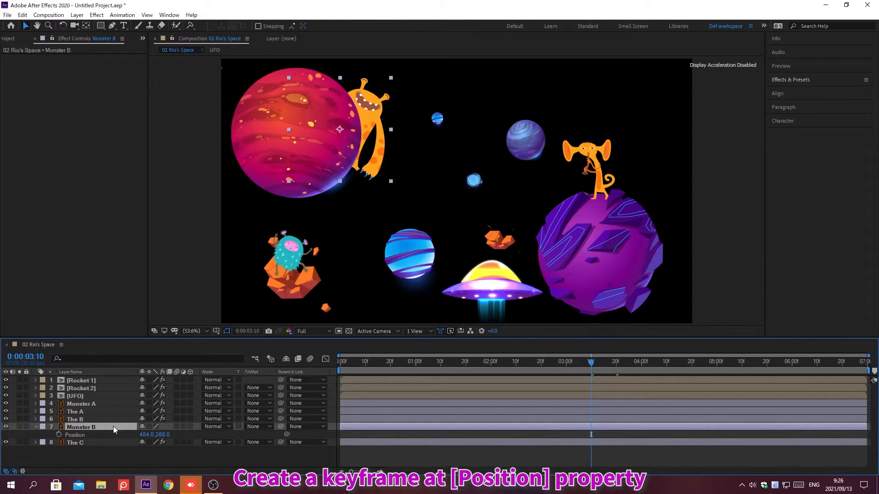
{"action": "left_click", "coordinate": [58, 435]}
Step: At 0;00;03;00, keyframe Monster B's Position at 343, 300 so it hides behind the red planet, and deselect the layer
{"action": "key", "text": "alt+shift+j"}
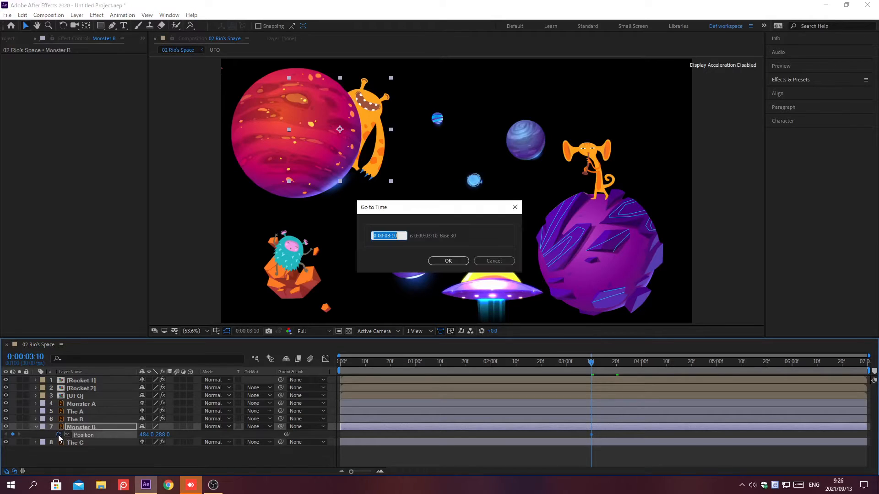
{"action": "type", "text": "0;00;03;00"}
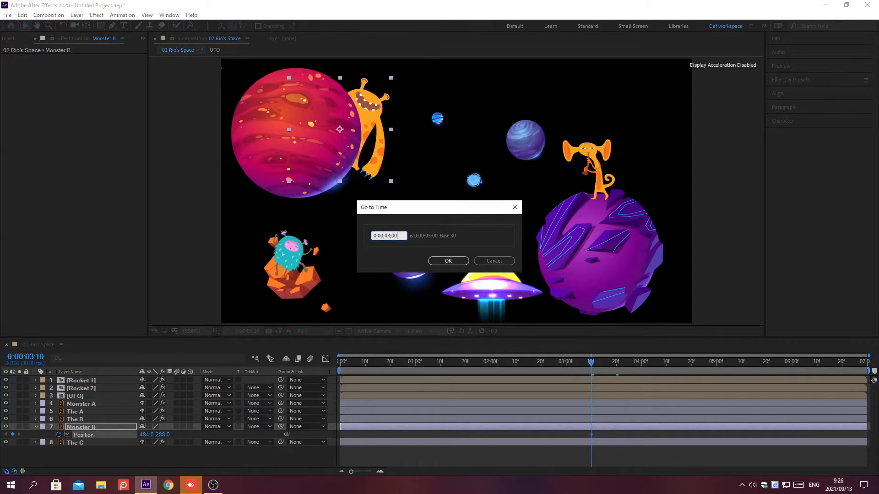
{"action": "key", "text": "Return"}
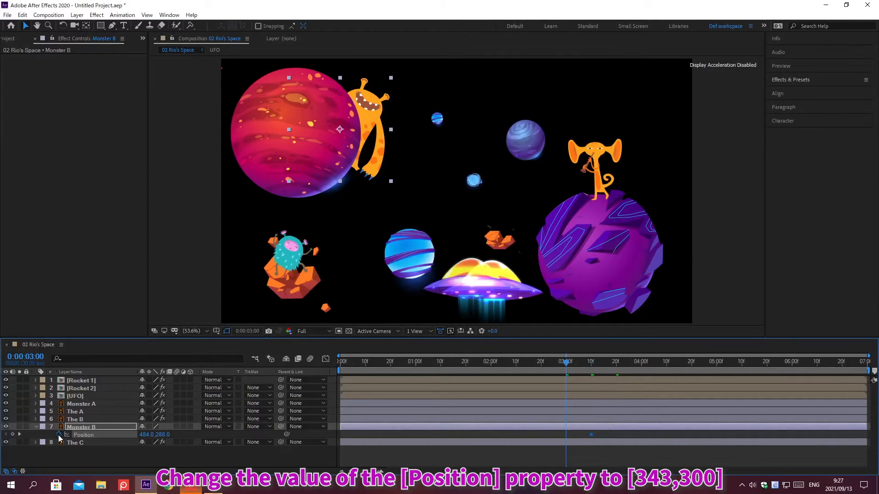
{"action": "left_click", "coordinate": [145, 434]}
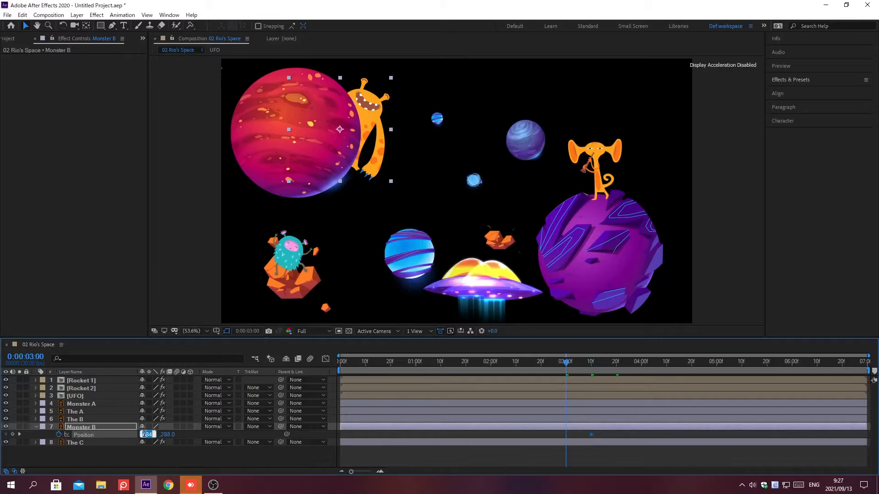
{"action": "type", "text": "243"}
{"action": "key", "text": "Tab"}
{"action": "type", "text": "300"}
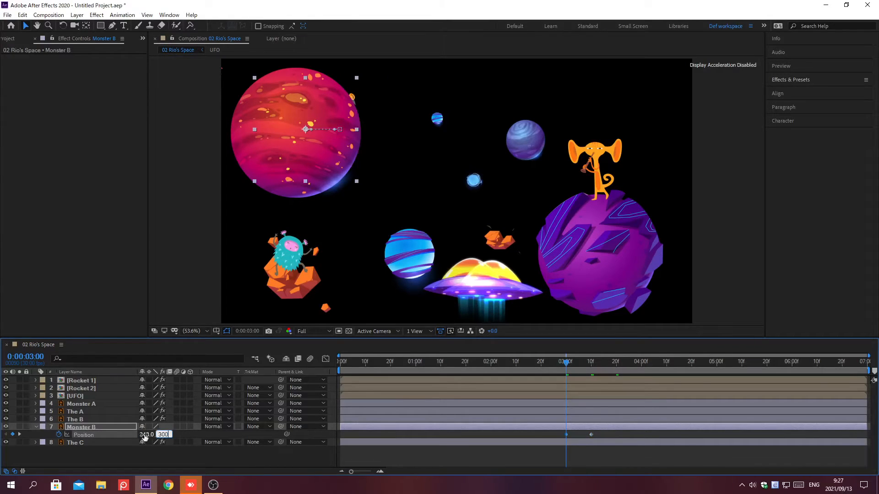
{"action": "key", "text": "Return"}
{"action": "left_click", "coordinate": [138, 436]}
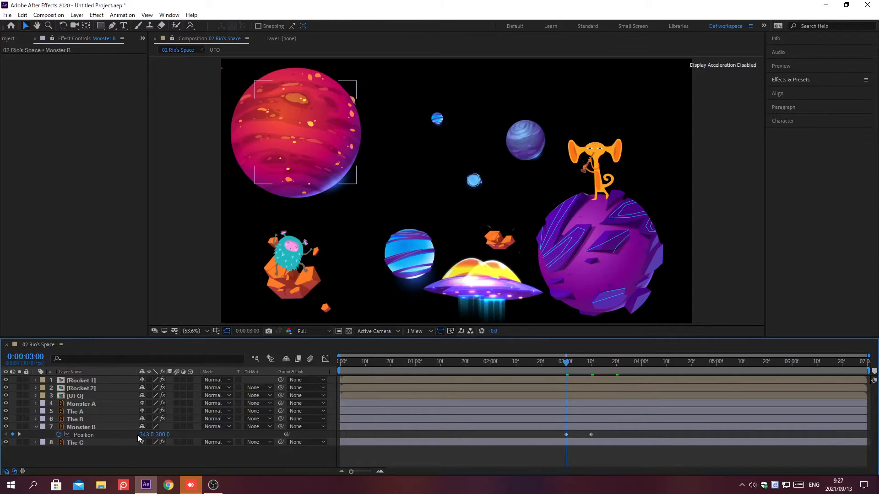
Step: Add a text layer reading "Rio.s Space Journey" below the red planet in the composition
{"action": "key", "text": "ctrl+t"}
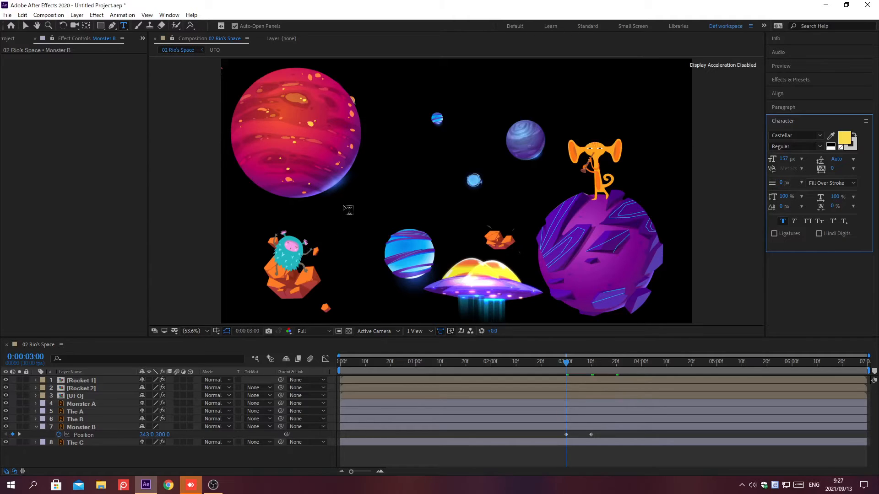
{"action": "left_click", "coordinate": [347, 210]}
{"action": "type", "text": "Rio.s Sp"}
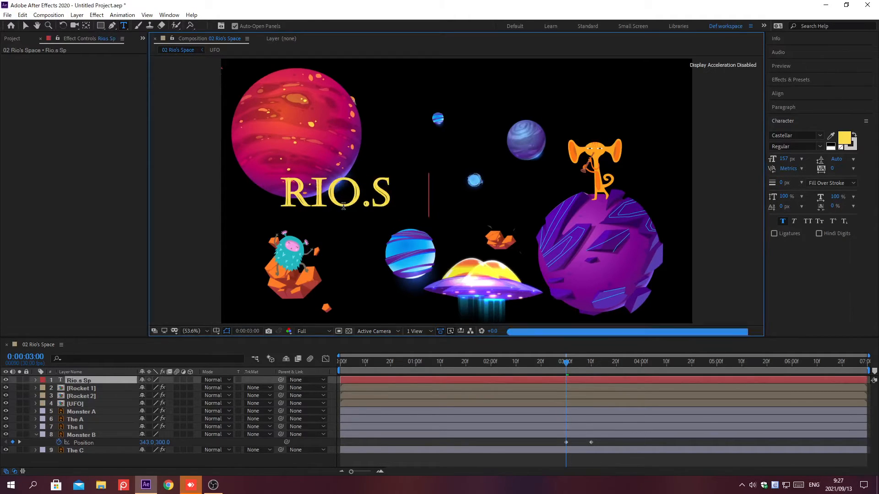
{"action": "type", "text": "ace Journey"}
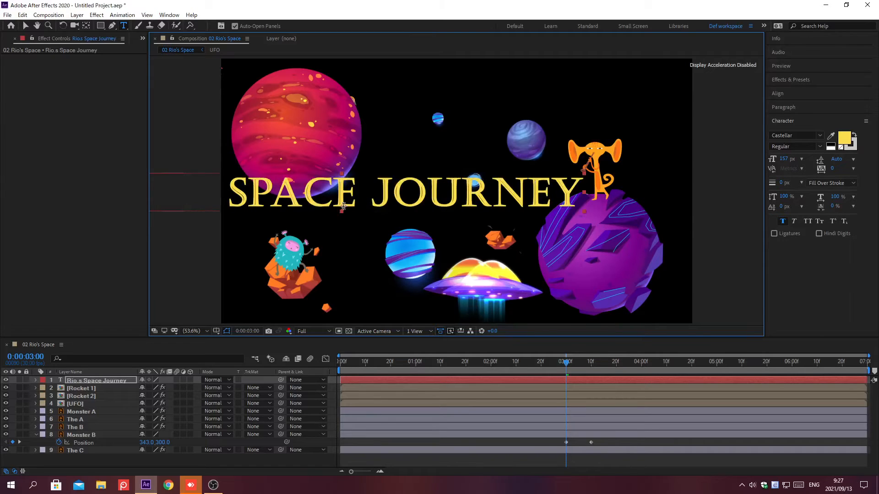
Step: Set the title text's font to Royal Acidbath and its size to 90 px
{"action": "left_click", "coordinate": [819, 136]}
{"action": "type", "text": "Royal Ac"}
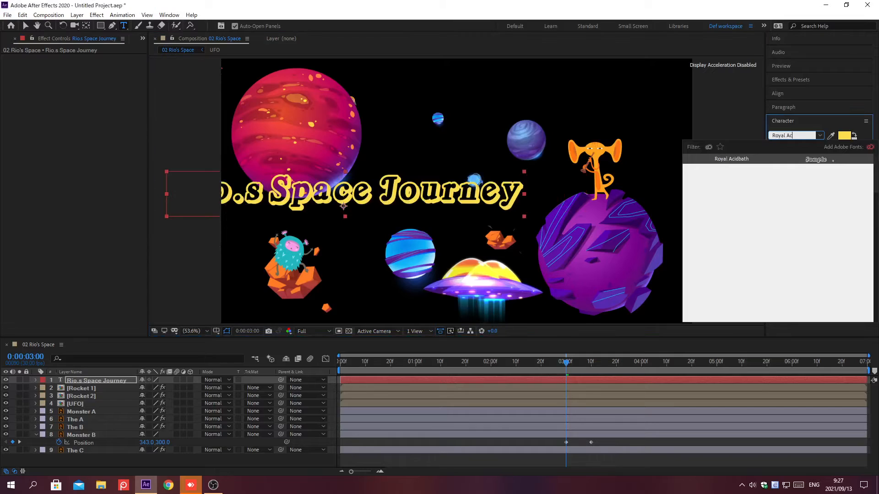
{"action": "type", "text": "idbath"}
{"action": "key", "text": "Return"}
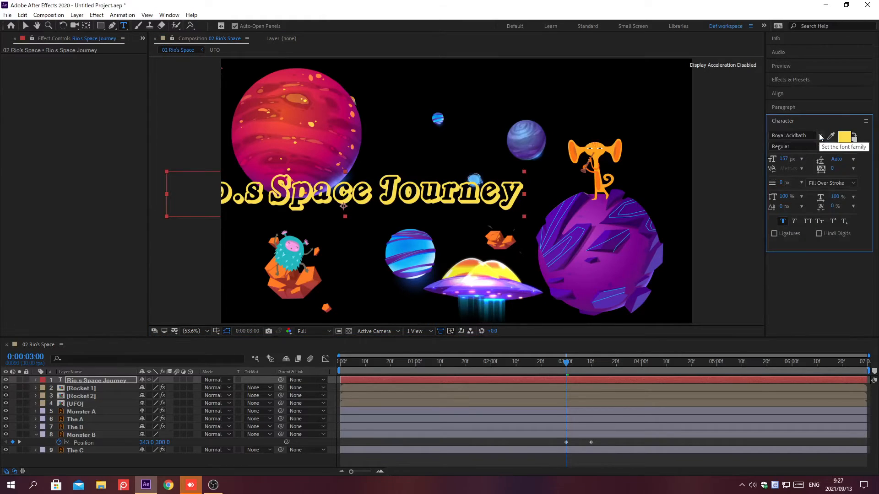
{"action": "left_click", "coordinate": [784, 158]}
{"action": "type", "text": "90"}
{"action": "key", "text": "Return"}
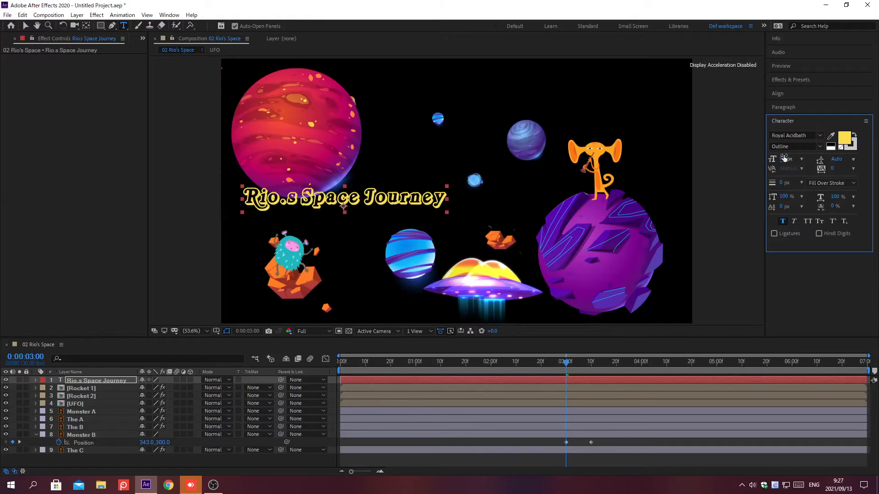
Step: Change the title text's fill color to 3AB803
{"action": "left_click", "coordinate": [844, 139]}
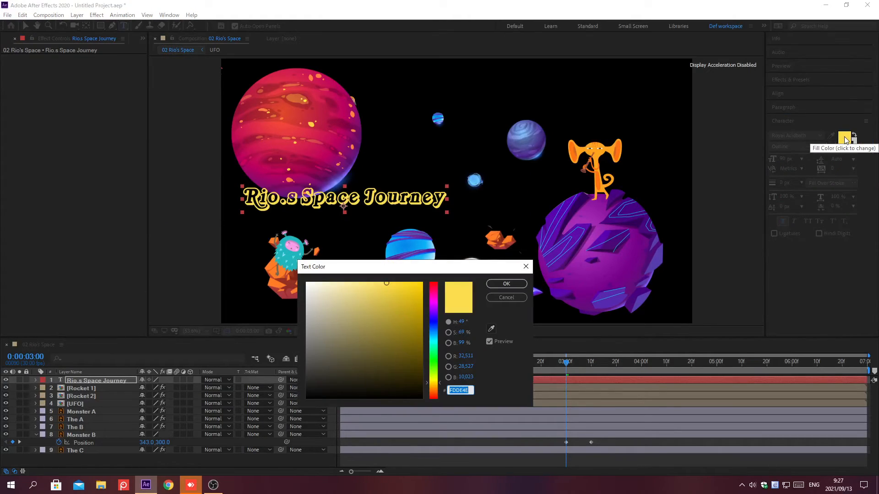
{"action": "type", "text": "3AB803"}
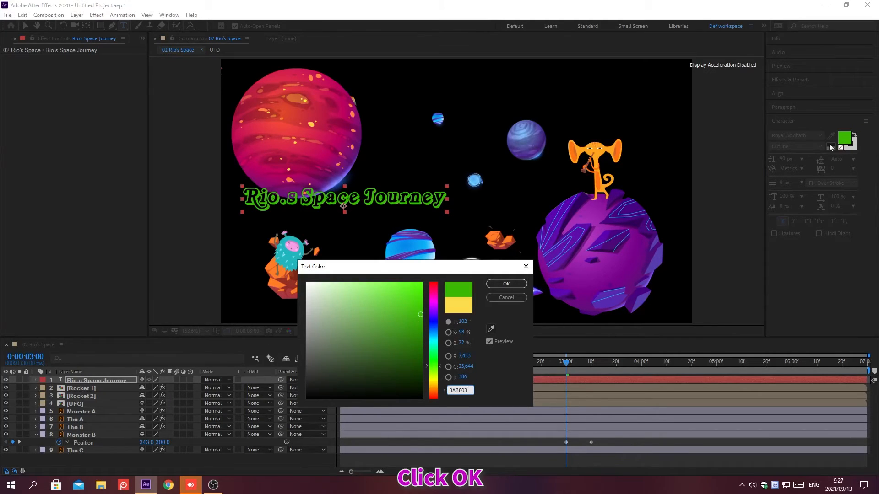
{"action": "left_click", "coordinate": [508, 284]}
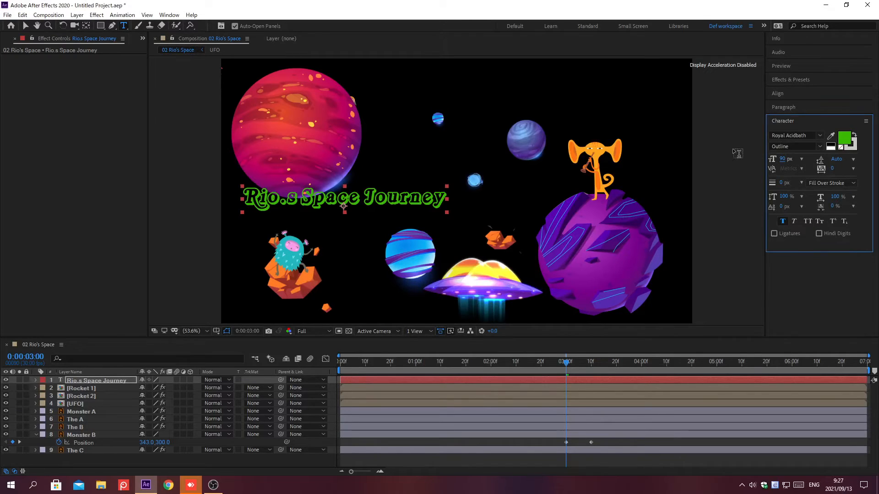
Step: Center the title layer's anchor point on its text and center the layer in the composition
{"action": "left_click", "coordinate": [783, 121]}
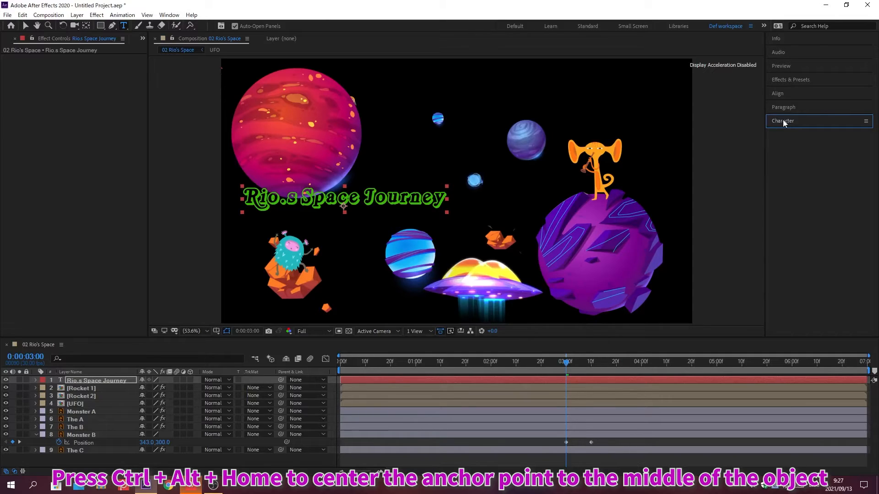
{"action": "key", "text": "ctrl+alt+Home"}
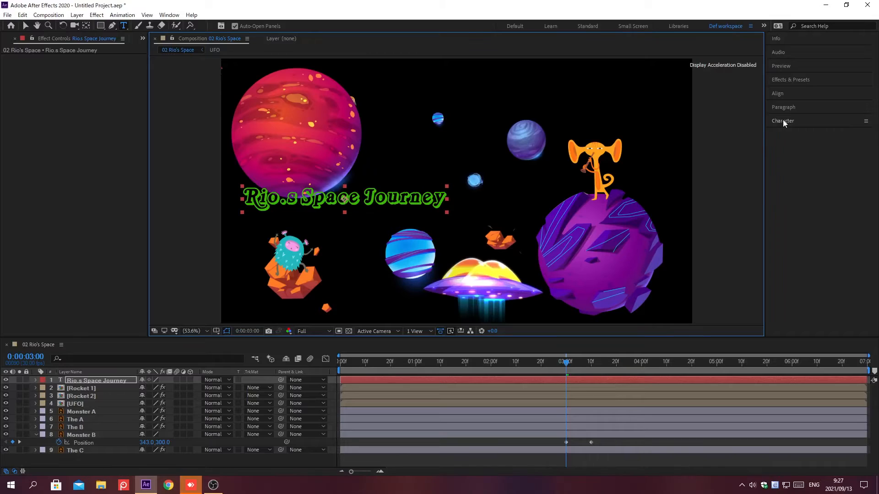
{"action": "key", "text": "ctrl+Home"}
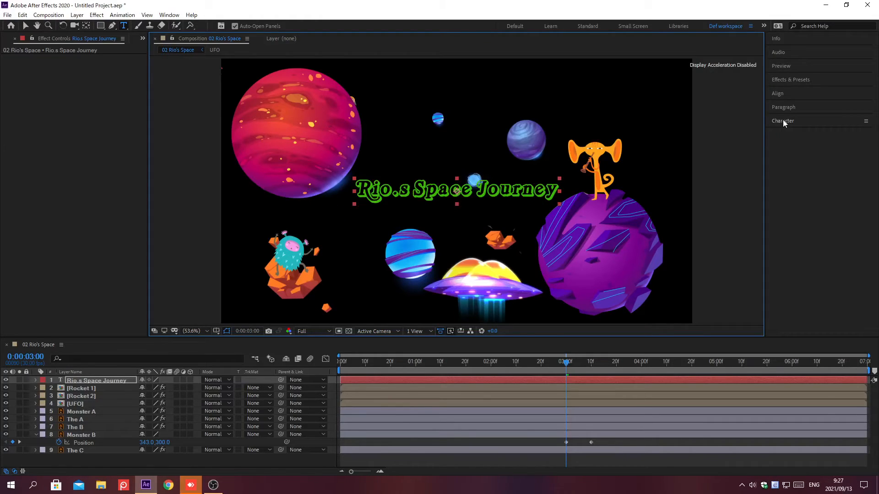
Step: Make the title layer 3D and create a Position keyframe for it at 0;00;02;00
{"action": "left_click", "coordinate": [191, 380]}
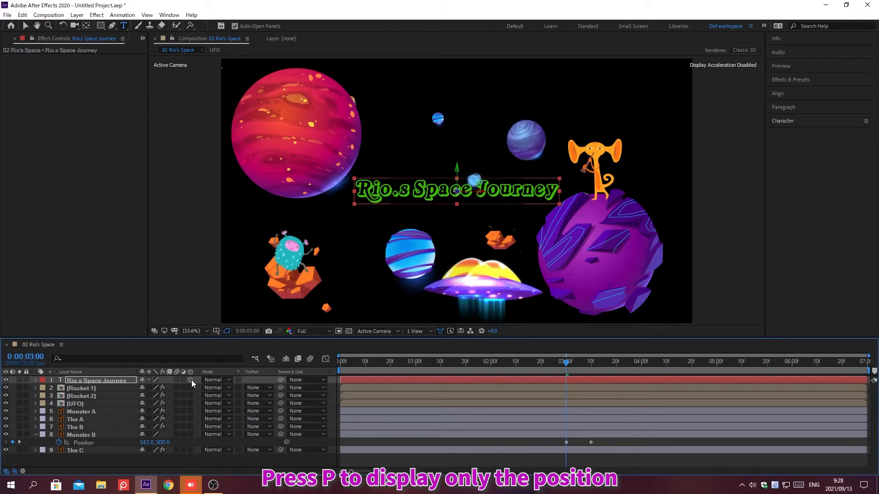
{"action": "key", "text": "p"}
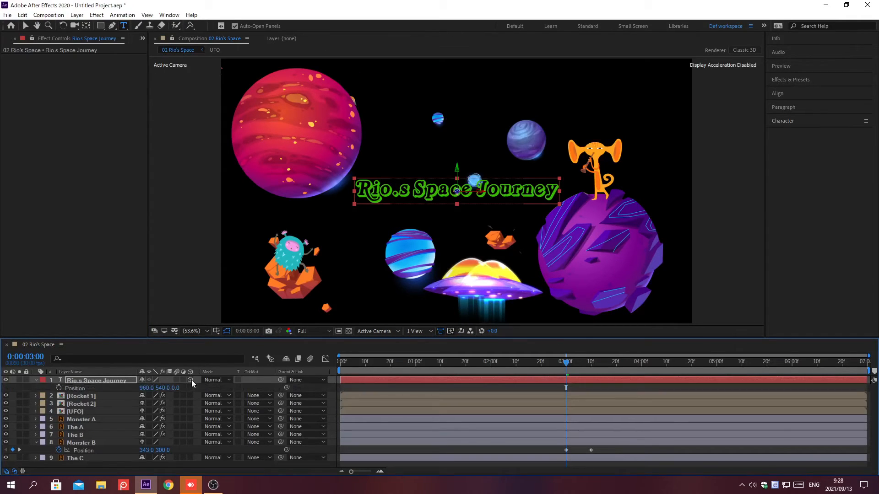
{"action": "key", "text": "alt+shift+j"}
{"action": "type", "text": "0;00"}
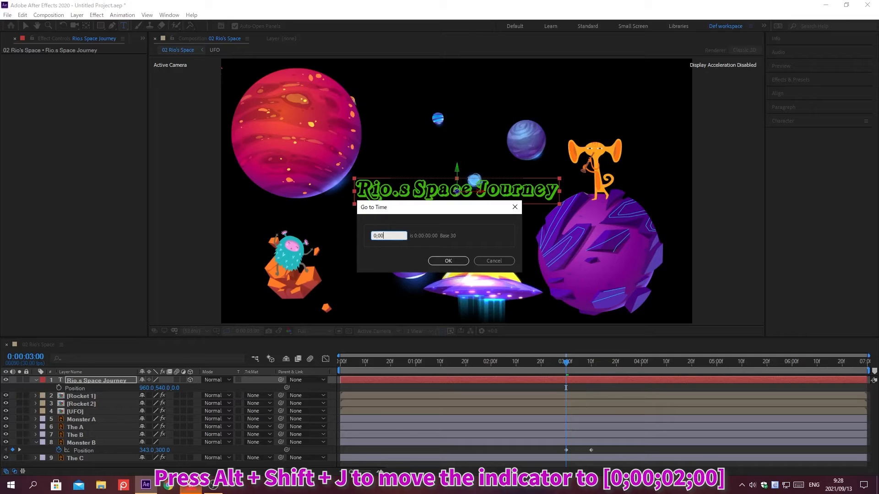
{"action": "type", "text": ";02;00"}
{"action": "key", "text": "Return"}
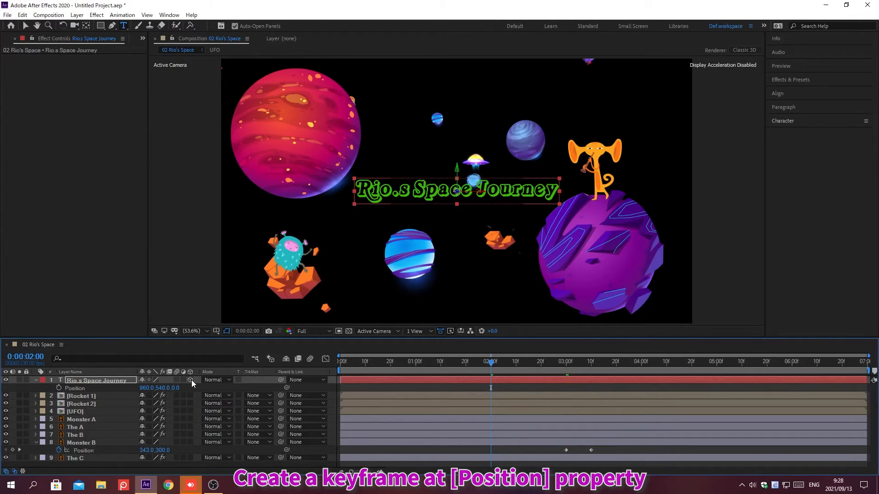
{"action": "left_click", "coordinate": [59, 388]}
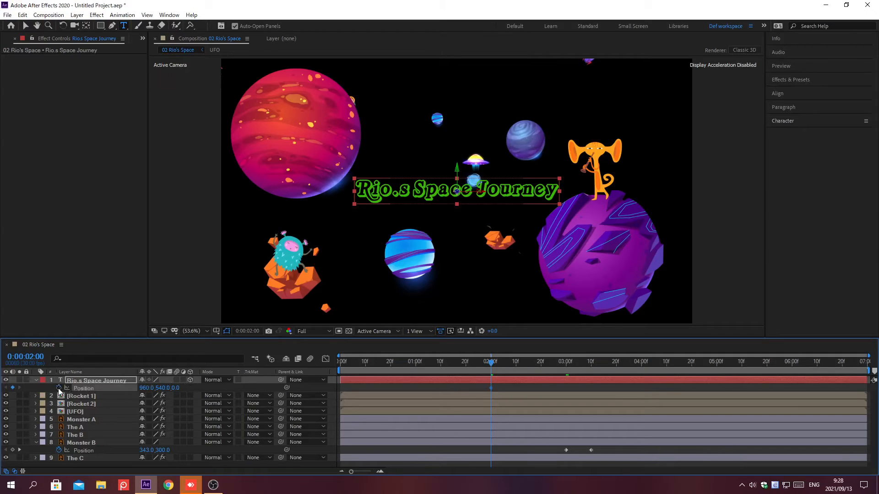
Step: Set the title layer's Position at the two-second keyframe to 970, 570, 7000
{"action": "left_click", "coordinate": [144, 388]}
{"action": "type", "text": "970"}
{"action": "key", "text": "Tab"}
{"action": "type", "text": "570"}
{"action": "key", "text": "Tab"}
{"action": "type", "text": "7000"}
{"action": "key", "text": "Return"}
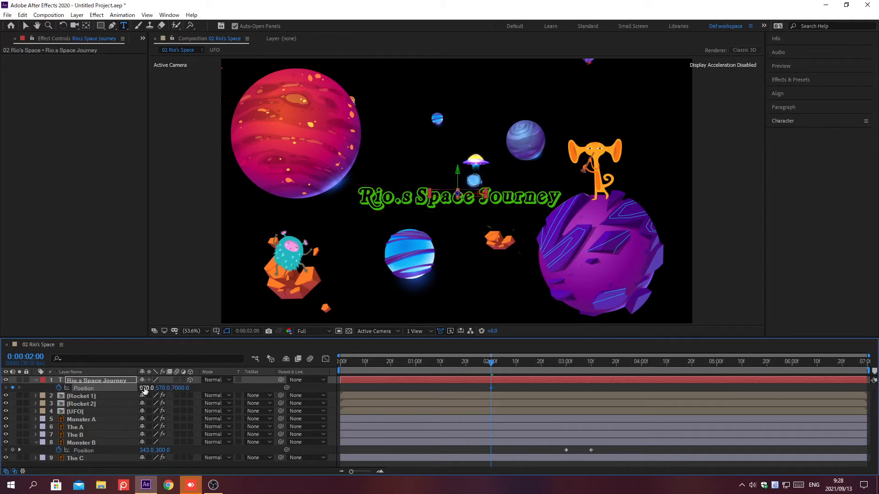
Step: Keyframe the title layer's Position at 0;00;04;00 with the values 960, 540, -200
{"action": "key", "text": "alt+shift+j"}
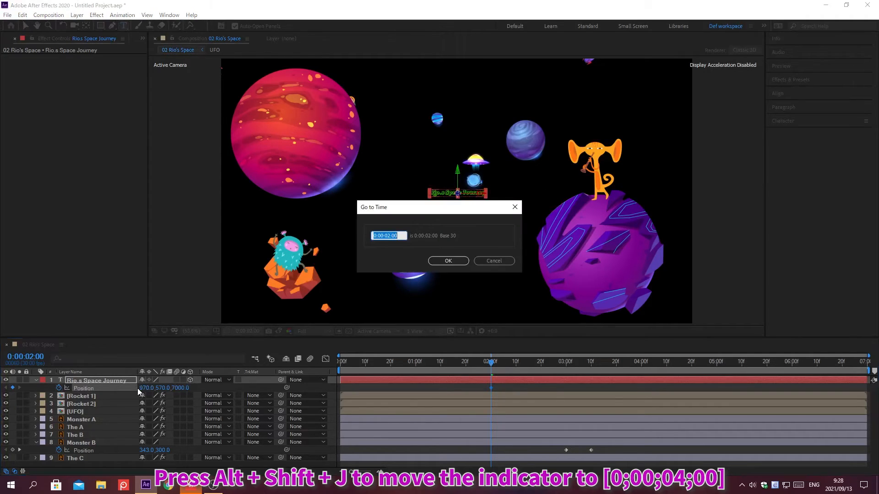
{"action": "type", "text": "0;00;04;0"}
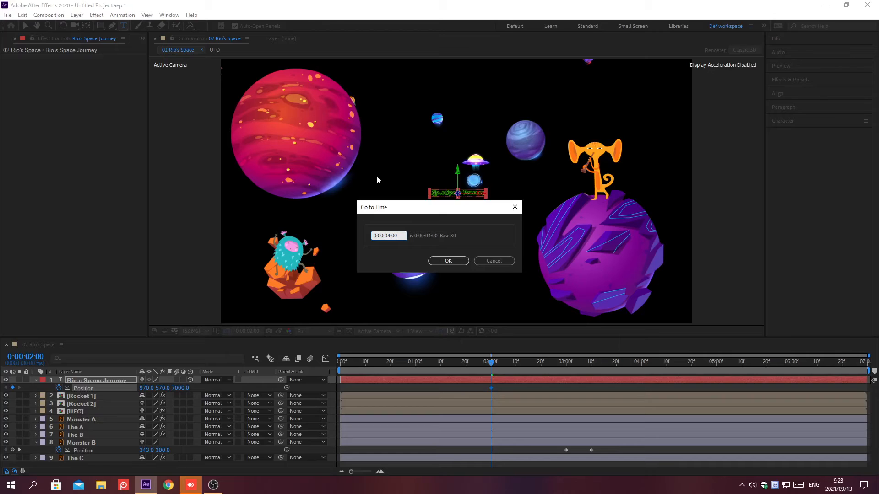
{"action": "key", "text": "Return"}
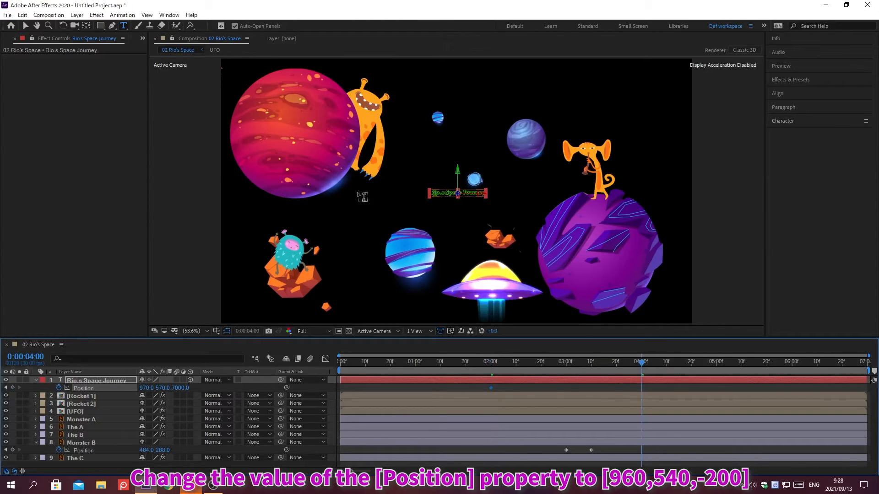
{"action": "left_click", "coordinate": [146, 388]}
{"action": "type", "text": "9"}
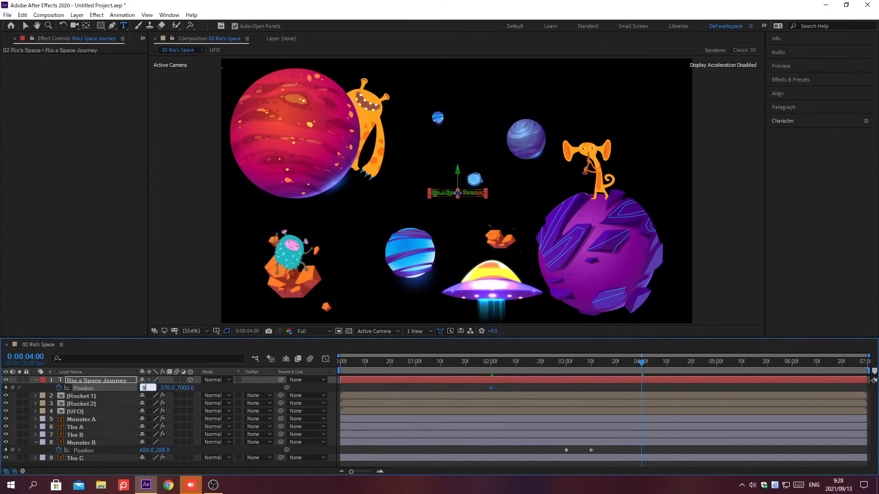
{"action": "type", "text": "60"}
{"action": "key", "text": "Tab"}
{"action": "type", "text": "540"}
{"action": "key", "text": "Tab"}
{"action": "type", "text": "-20"}
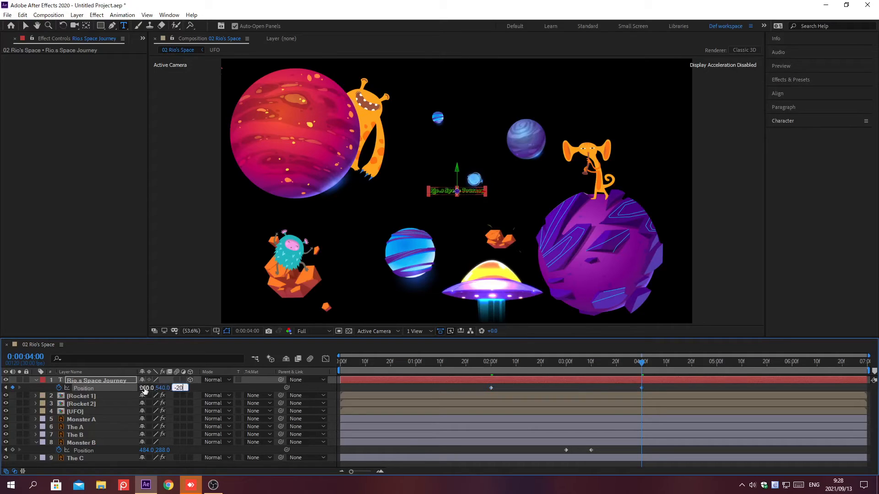
{"action": "type", "text": "0"}
{"action": "key", "text": "Return"}
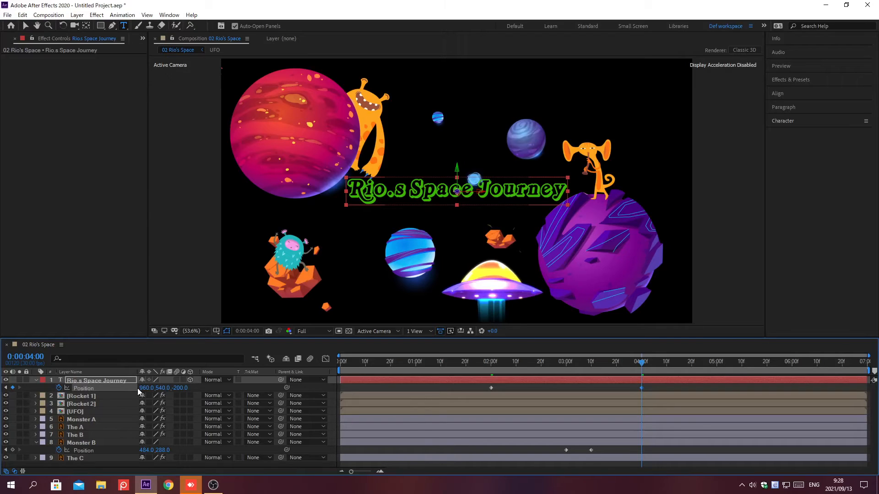
Step: Create a solid layer named Star with color FEE5F1 and send it to the bottom of the layer stack
{"action": "key", "text": "ctrl+y"}
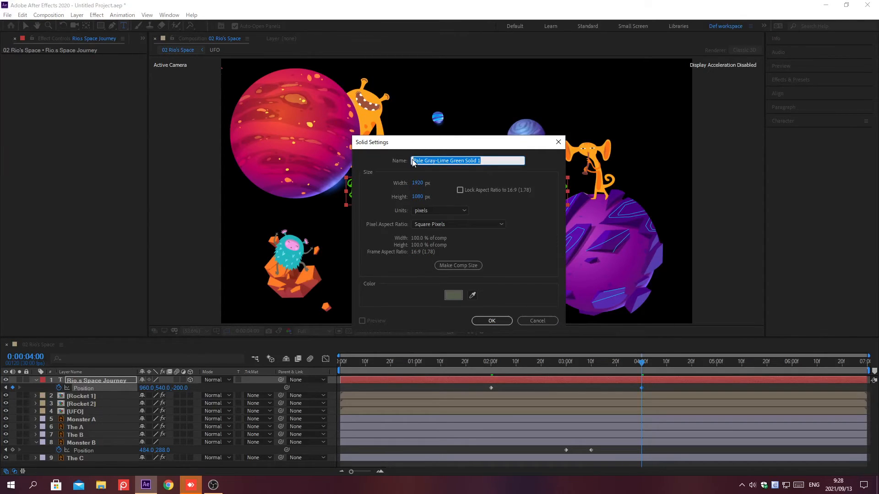
{"action": "type", "text": "Star"}
{"action": "left_click", "coordinate": [453, 295]}
{"action": "type", "text": "FEE5F1"}
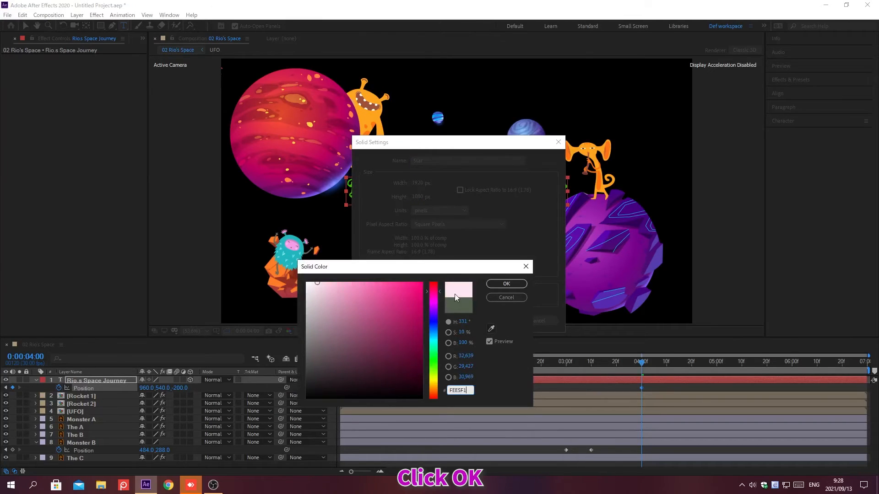
{"action": "left_click", "coordinate": [506, 284]}
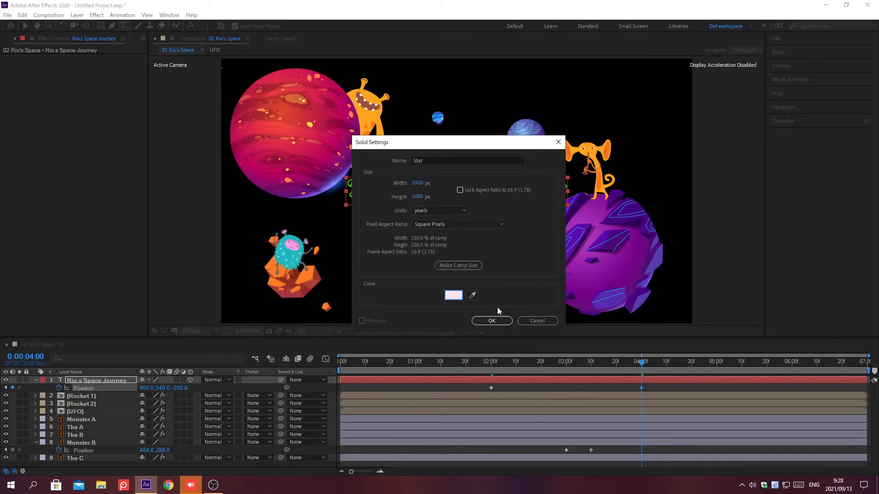
{"action": "left_click", "coordinate": [491, 321]}
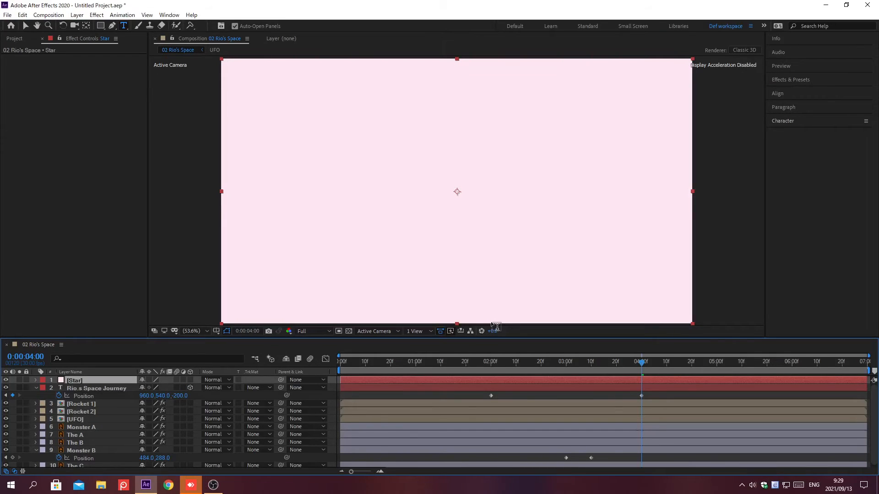
{"action": "key", "text": "ctrl+shift+bracketleft"}
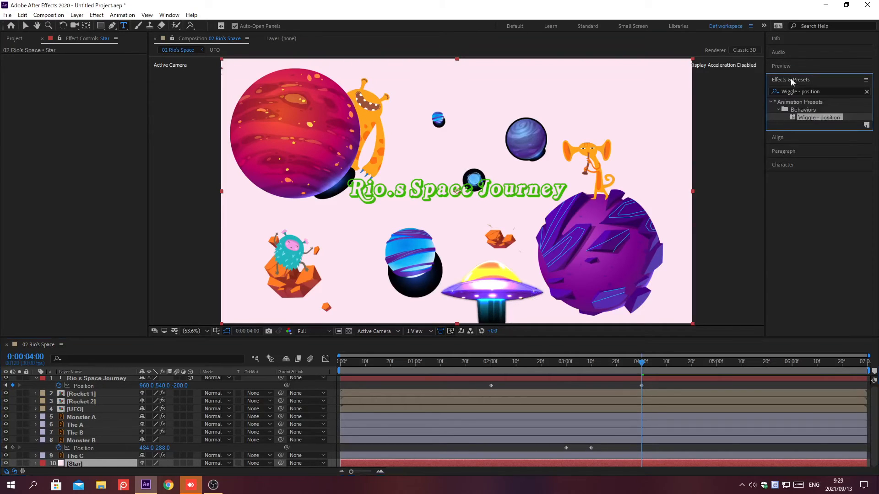
Step: Find the CC Star Burst effect and apply it to the Star layer
{"action": "left_click", "coordinate": [867, 92]}
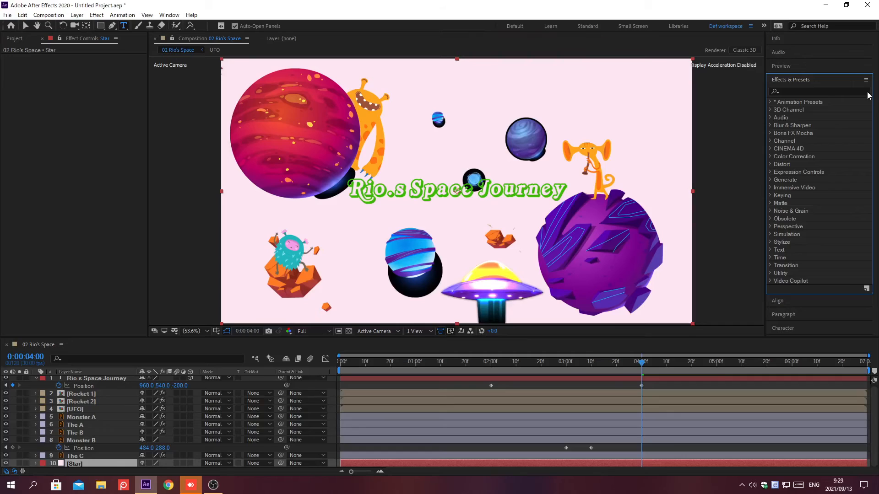
{"action": "left_click", "coordinate": [791, 91]}
{"action": "type", "text": "CC"}
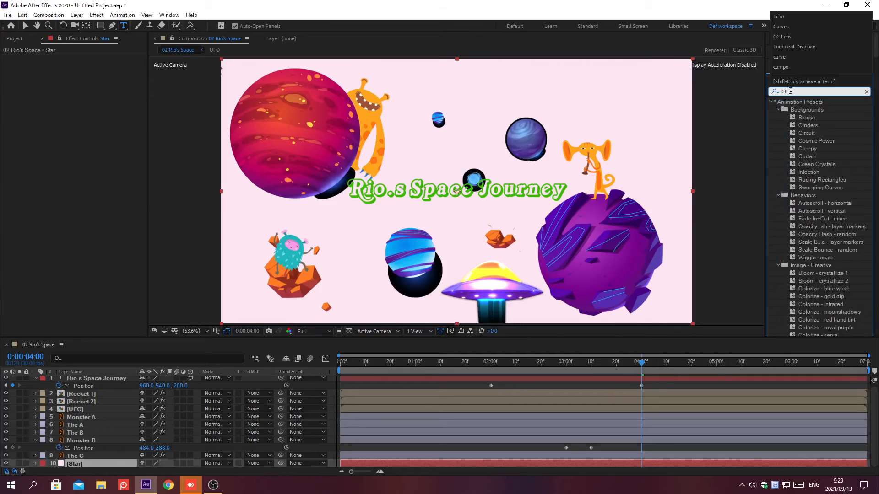
{"action": "type", "text": " Star Bur"}
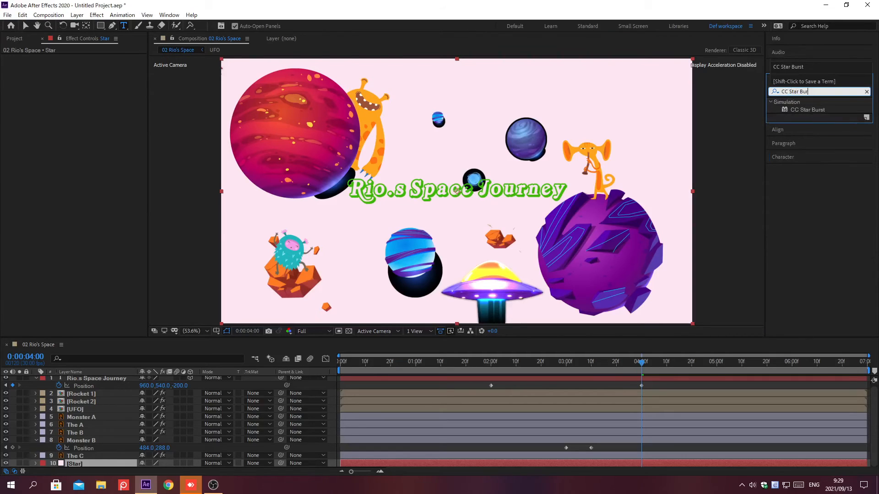
{"action": "type", "text": "st"}
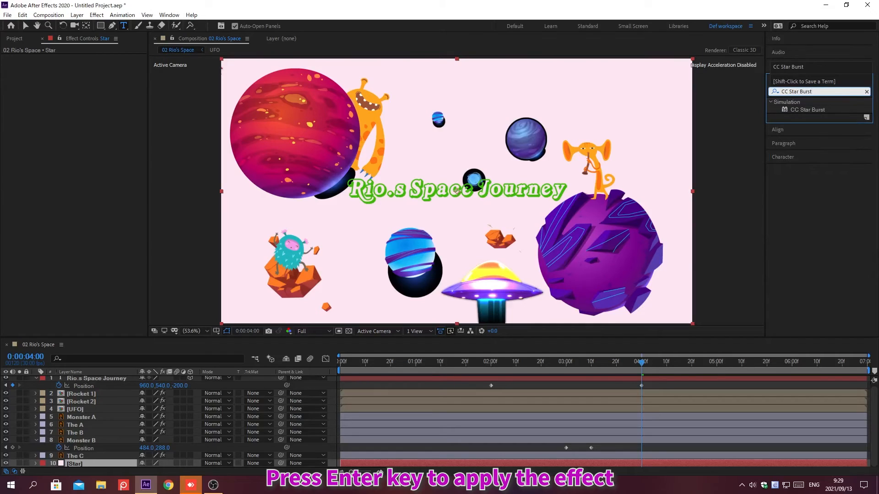
{"action": "key", "text": "Return"}
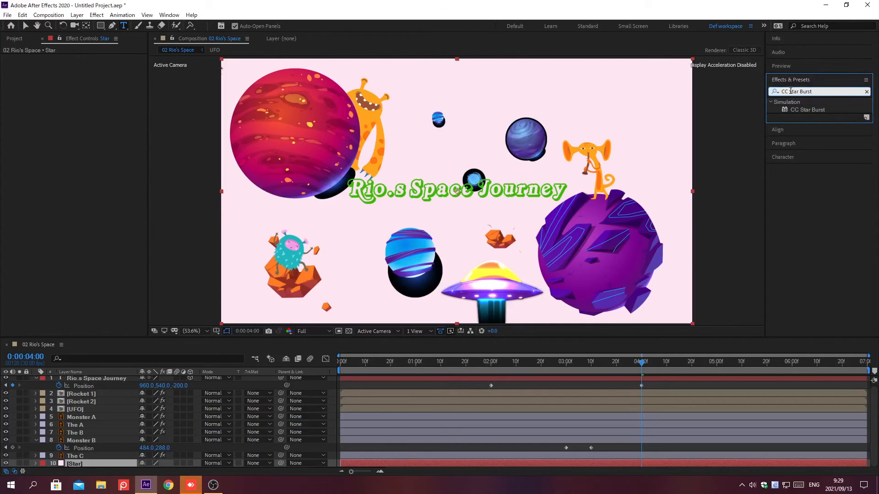
{"action": "key", "text": "Return"}
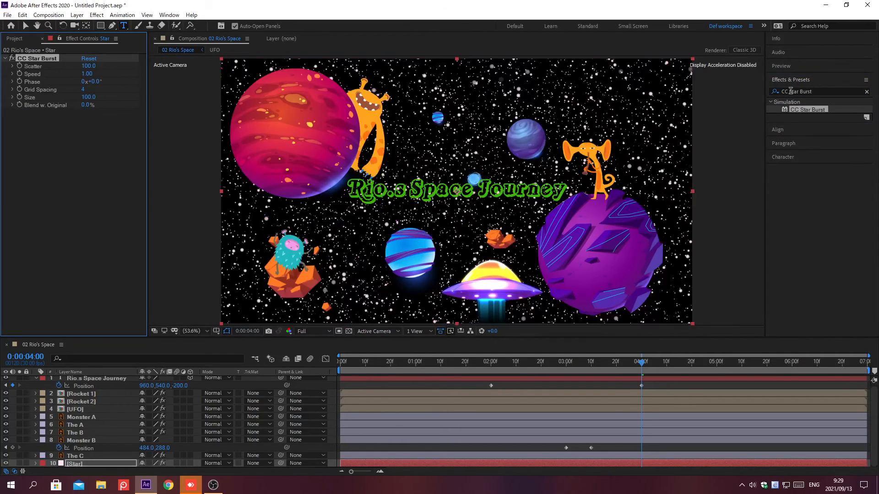
{"action": "left_click", "coordinate": [790, 79]}
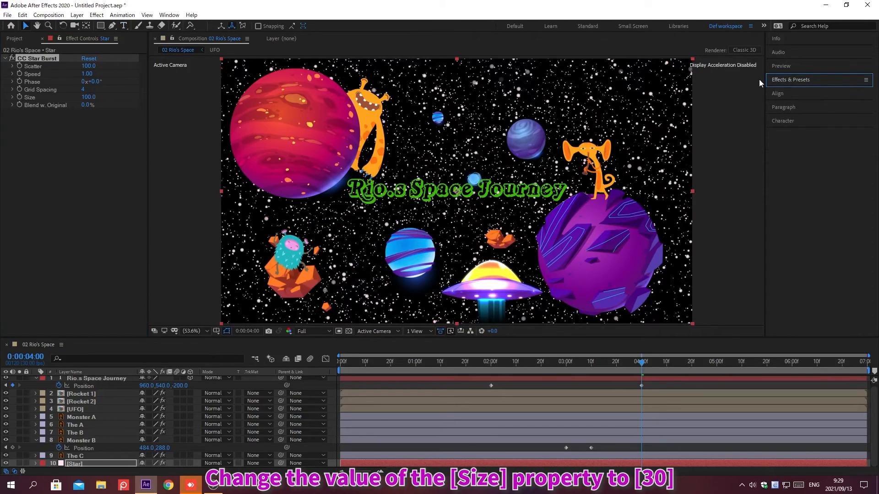
Step: Set the CC Star Burst effect's Size to 30 and its Speed to 0.1
{"action": "left_click", "coordinate": [87, 96]}
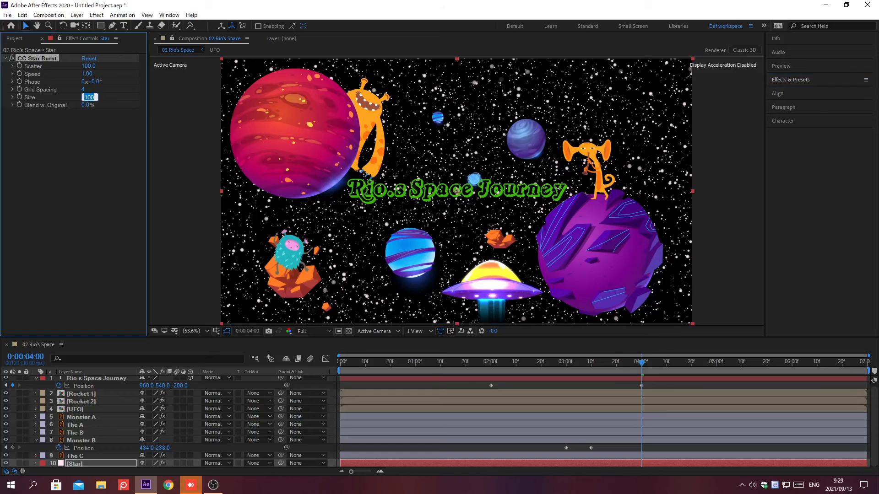
{"action": "type", "text": "30"}
{"action": "key", "text": "Return"}
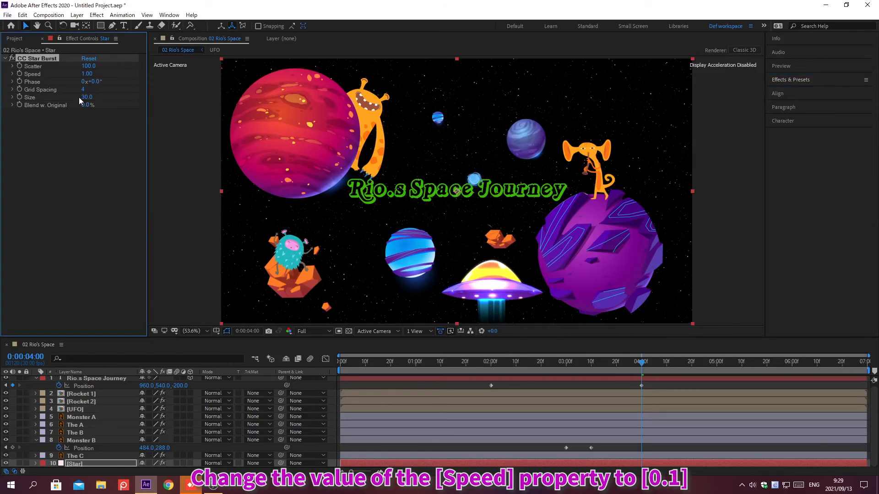
{"action": "left_click", "coordinate": [85, 73]}
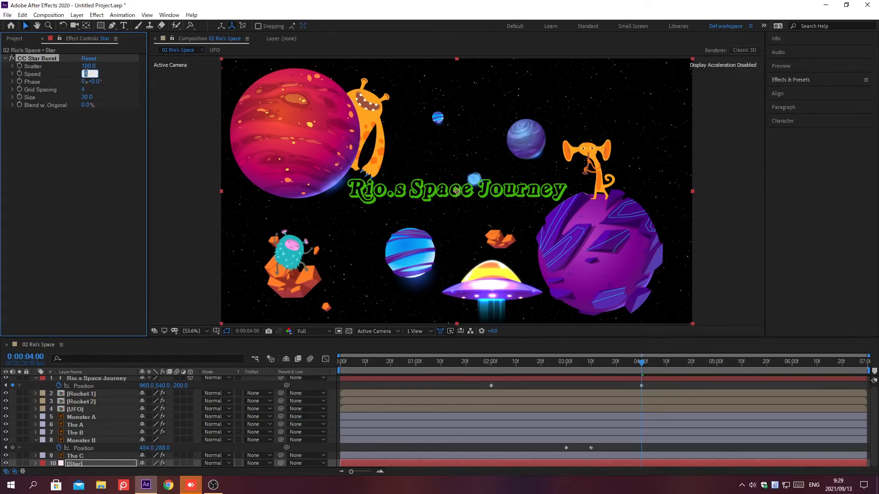
{"action": "type", "text": "0.1"}
{"action": "key", "text": "Return"}
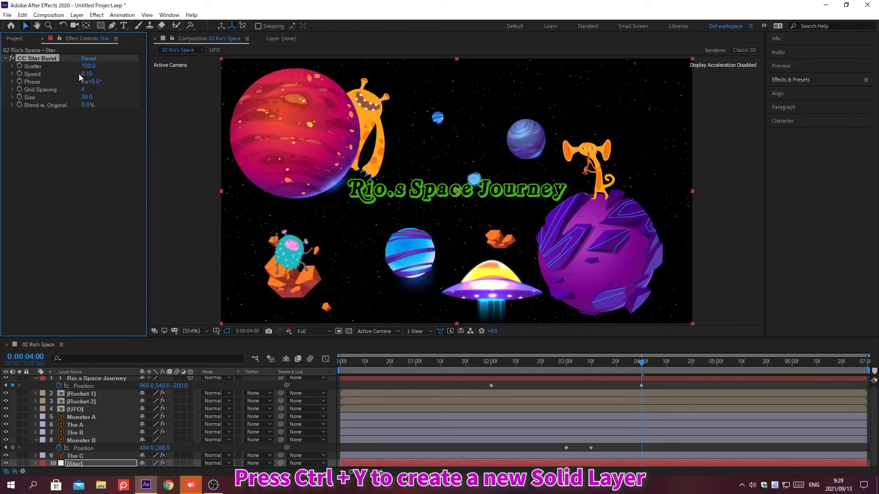
Step: Create a solid layer named Background with color 070A11 and send it beneath the Star layer
{"action": "key", "text": "ctrl+y"}
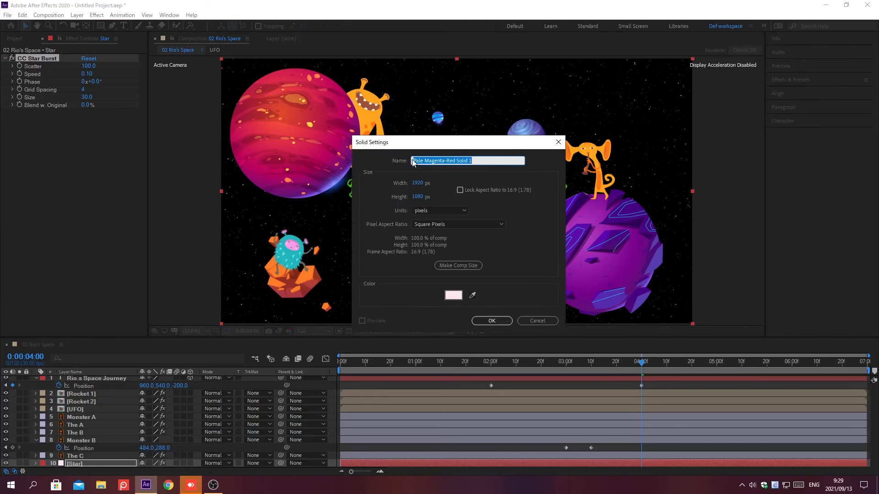
{"action": "type", "text": "Background"}
{"action": "left_click", "coordinate": [454, 296]}
{"action": "type", "text": "070A11"}
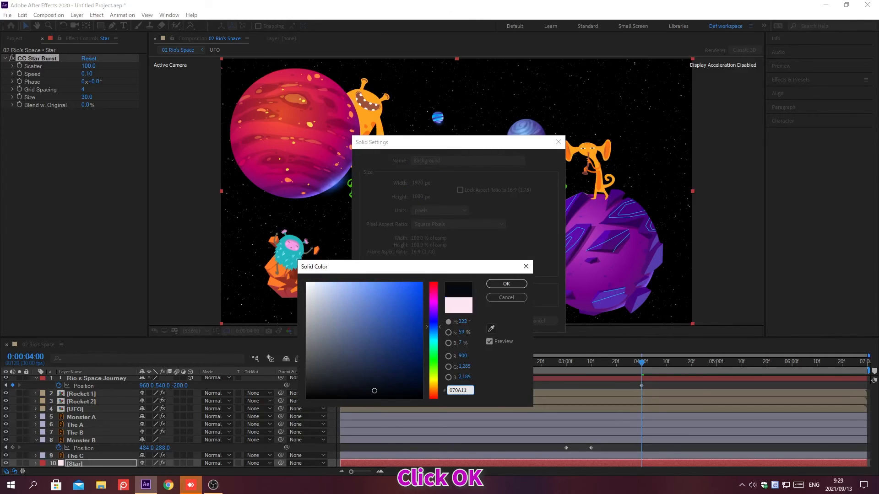
{"action": "left_click", "coordinate": [506, 284]}
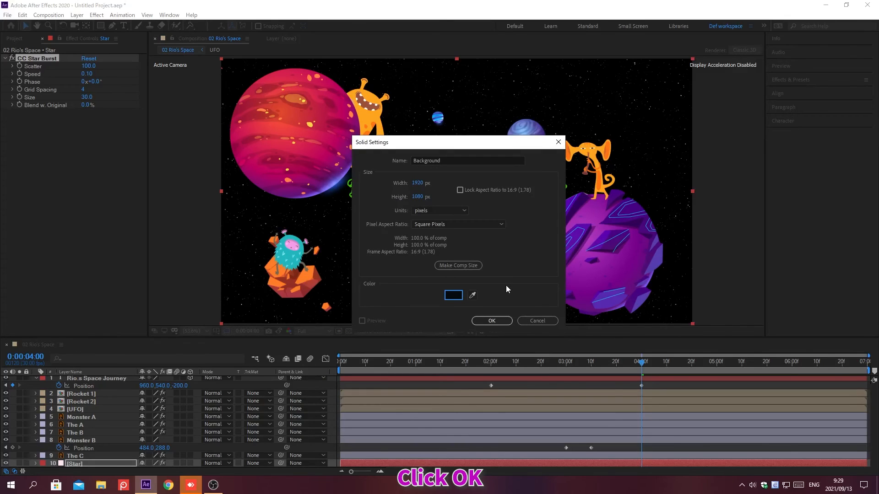
{"action": "left_click", "coordinate": [490, 323]}
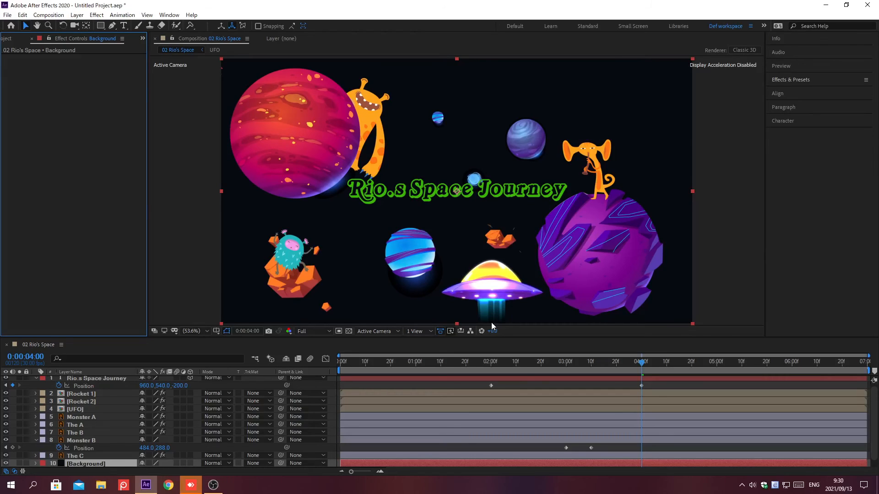
{"action": "key", "text": "ctrl+shift+["}
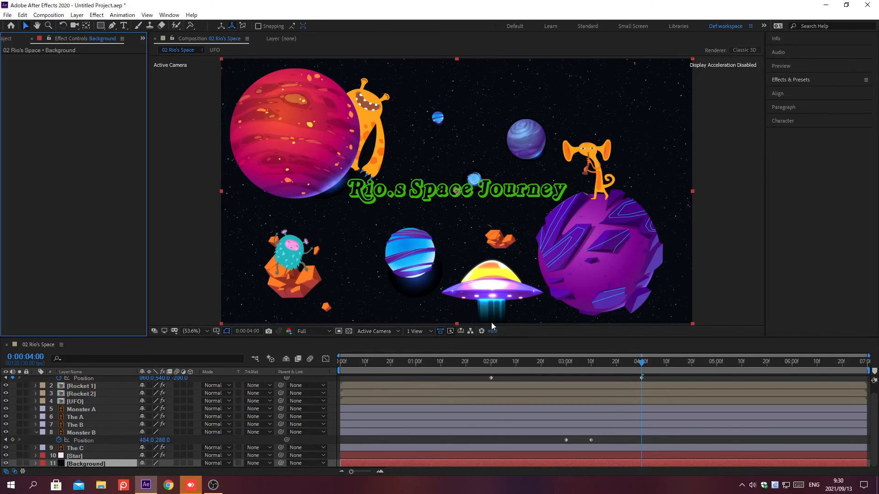
Step: Preview the composition's animation from its first frame
{"action": "key", "text": "Home"}
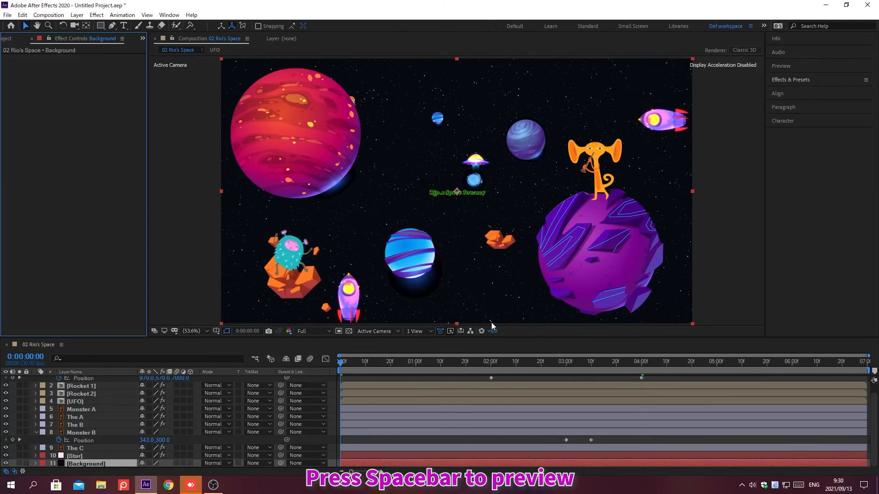
{"action": "key", "text": "space"}
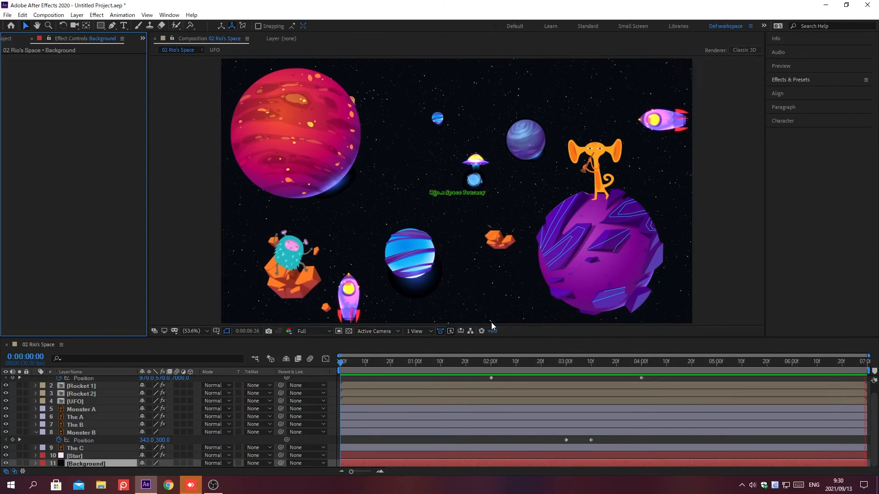